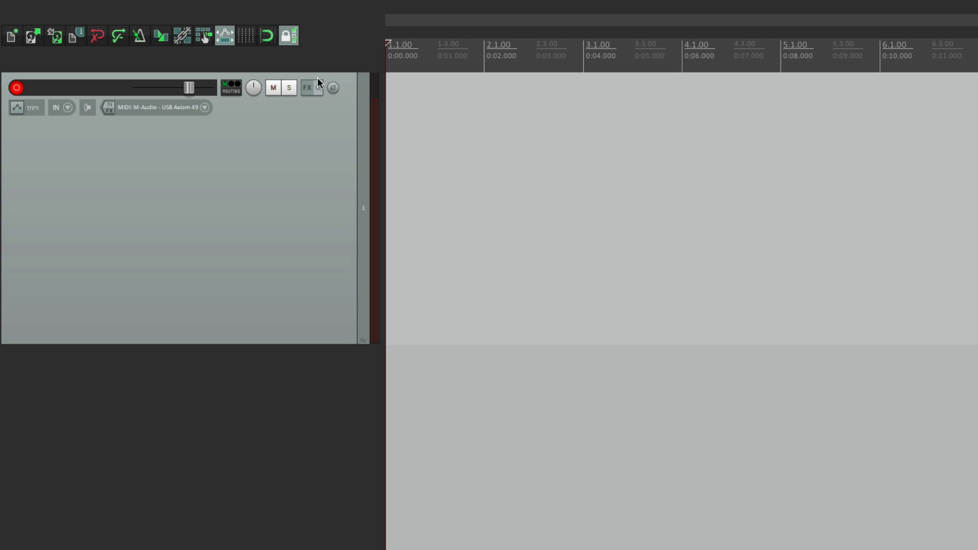
# Add the VSTi EZdrummer (Toontrack) (16 out) instrument to Track 1 from the Instruments list
pyautogui.click(307, 88)
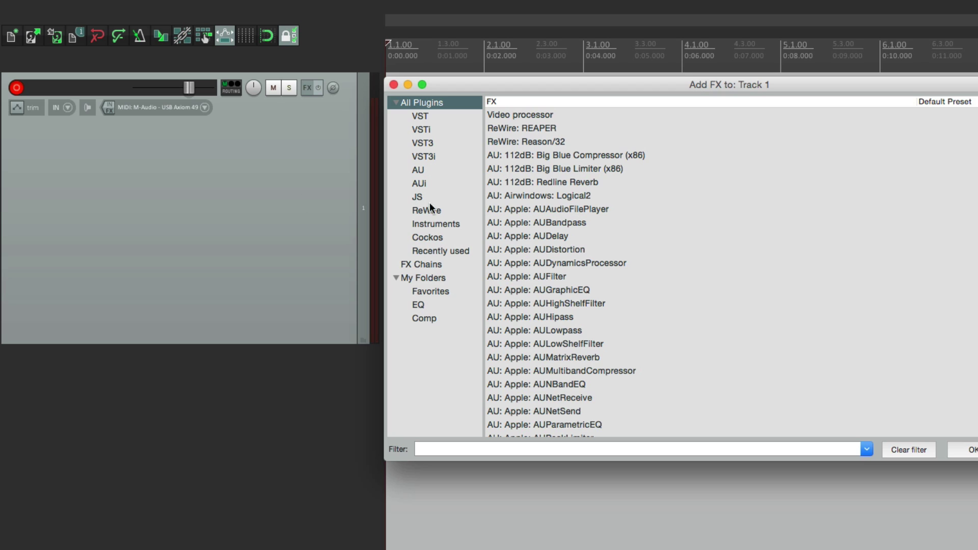
pyautogui.click(446, 224)
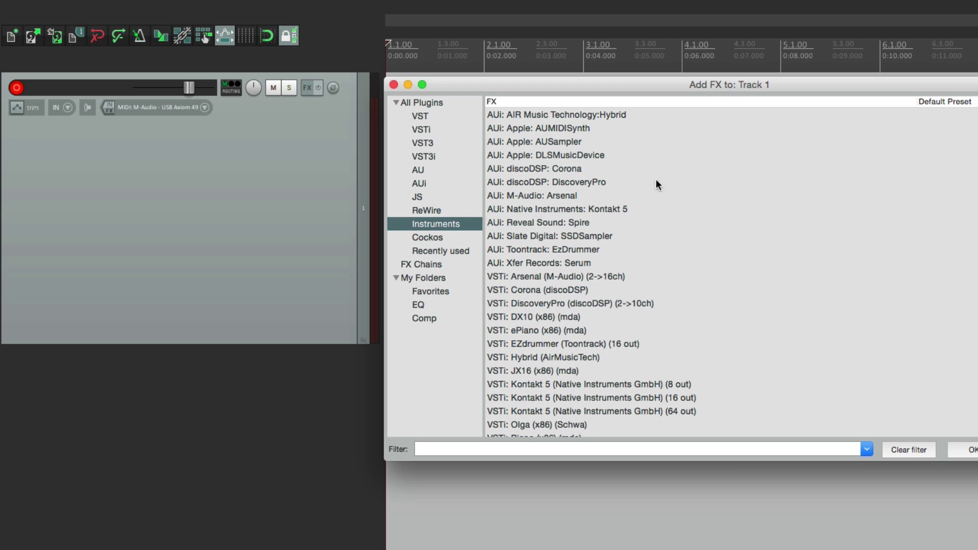
pyautogui.click(653, 345)
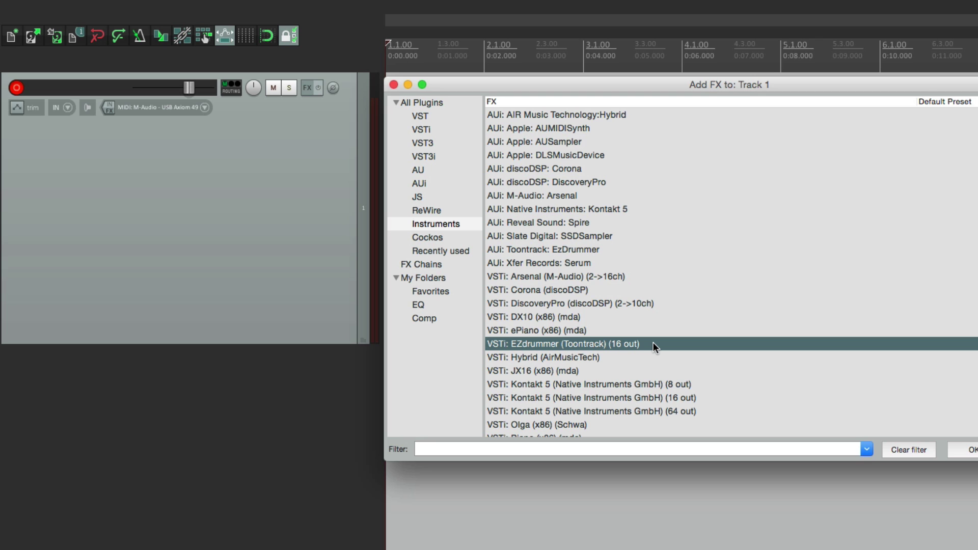
pyautogui.doubleClick(653, 345)
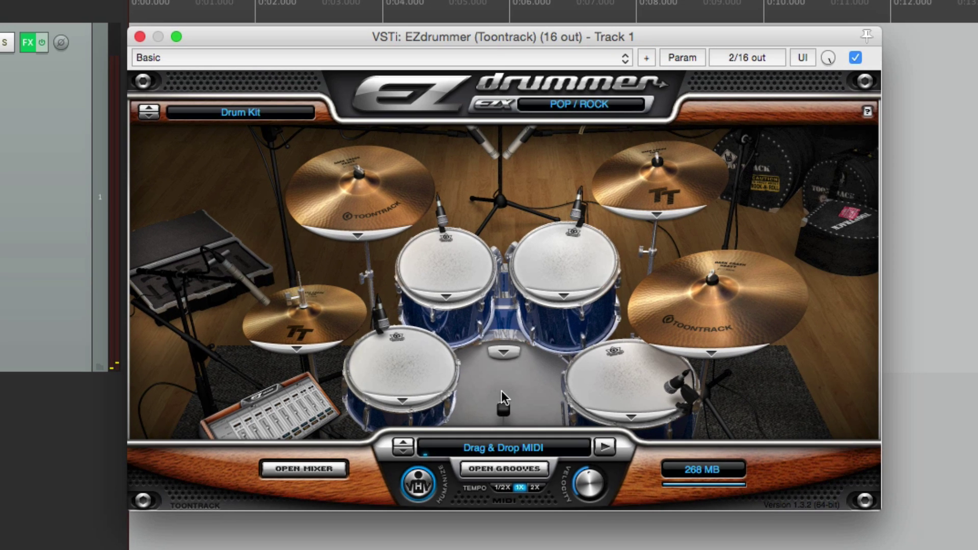
# Audition the kick, rack and floor toms, and crash cymbals in the EZdrummer kit
pyautogui.click(501, 390)
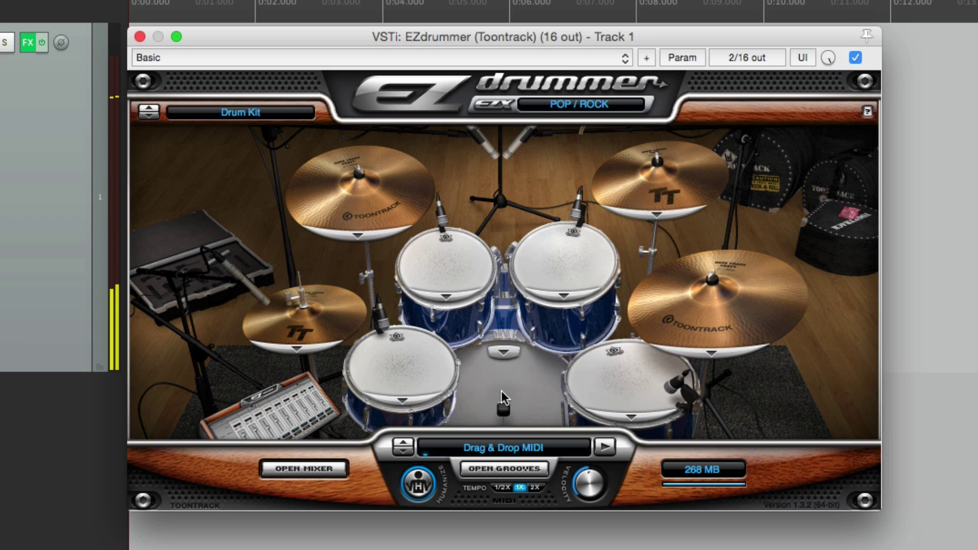
pyautogui.click(390, 352)
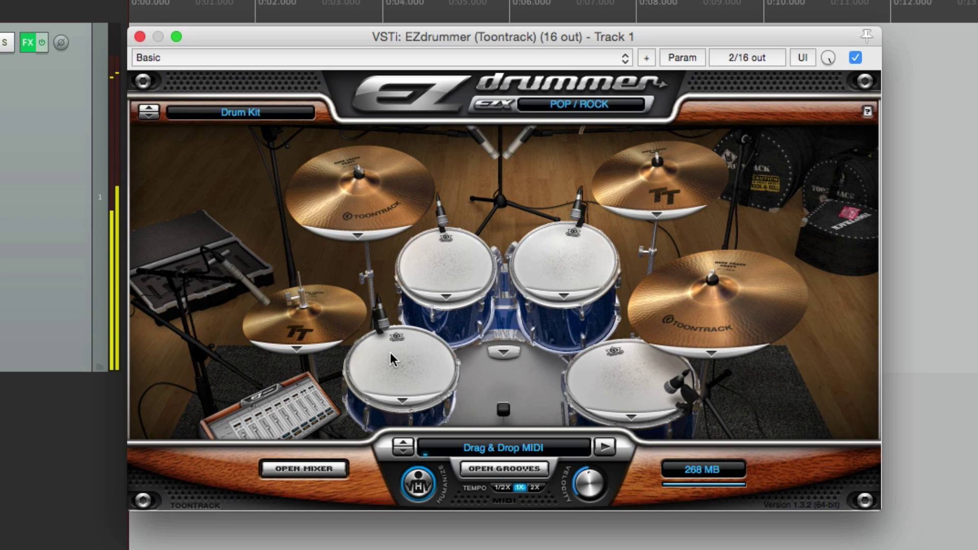
pyautogui.click(451, 262)
pyautogui.click(569, 256)
pyautogui.click(628, 393)
pyautogui.click(644, 301)
pyautogui.click(623, 188)
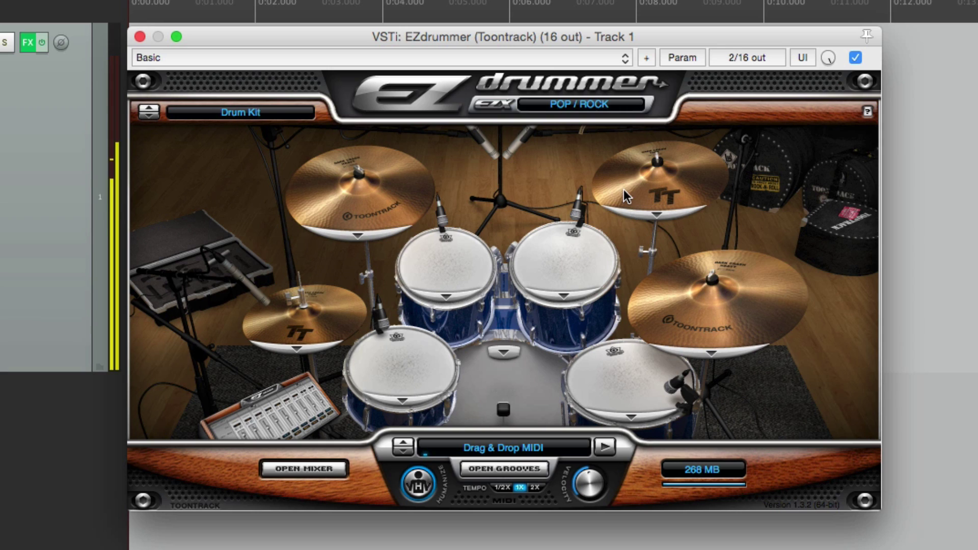
pyautogui.click(395, 193)
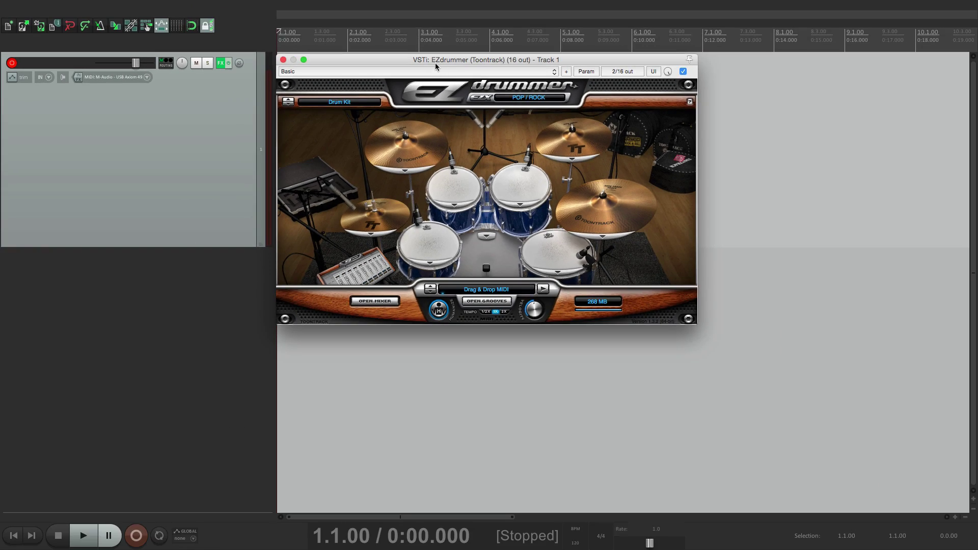
# Record about six bars of drums onto Track 1 as 01-Recorded MIDI, then close EZdrummer
pyautogui.moveTo(412, 43); pyautogui.dragTo(355, 177)
pyautogui.moveTo(404, 135); pyautogui.dragTo(264, 258)
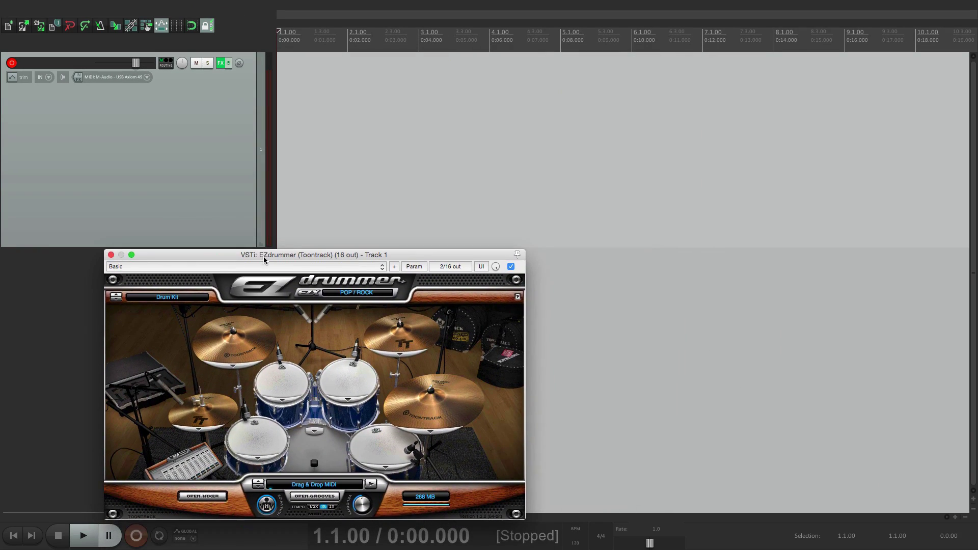
pyautogui.click(295, 127)
pyautogui.hotkey('ctrl', 'r')
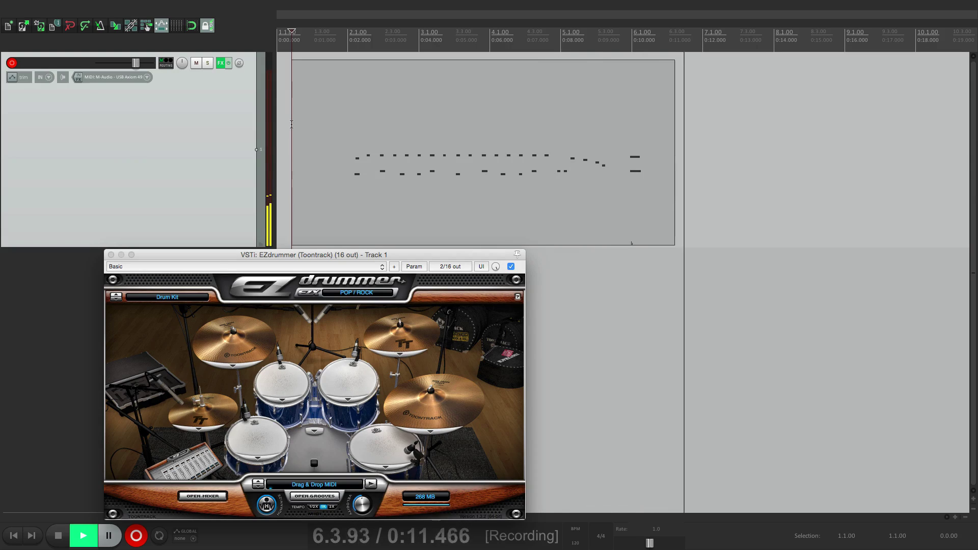
pyautogui.press('space')
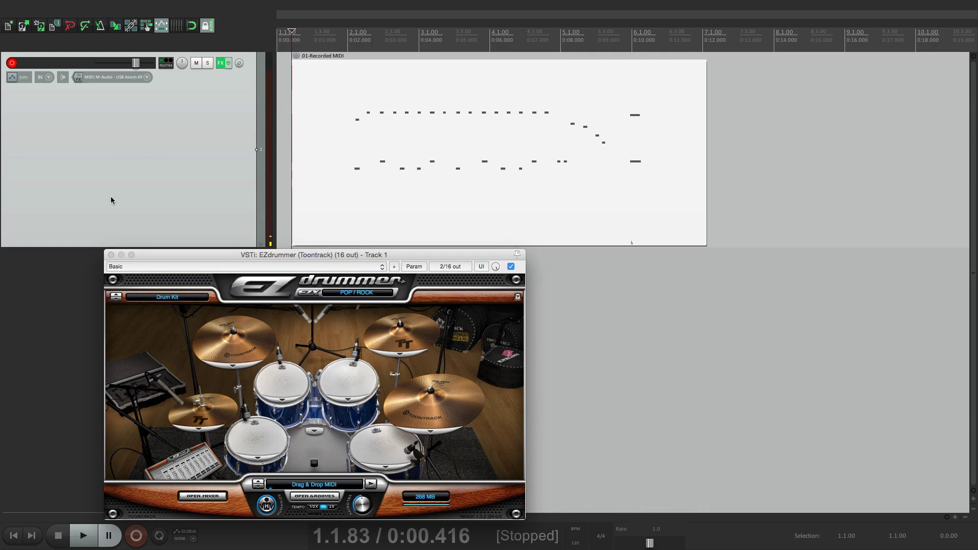
pyautogui.click(111, 255)
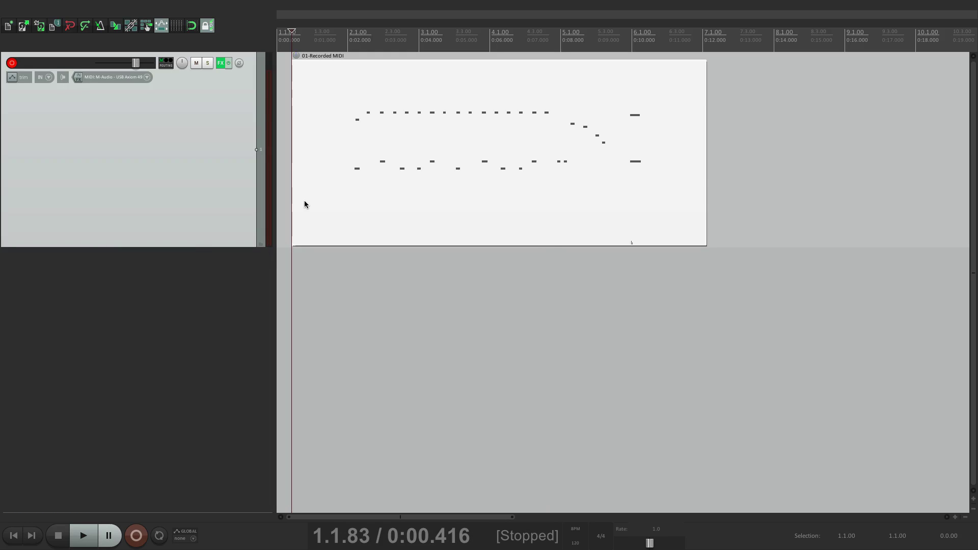
# Open 01-Recorded MIDI in the MIDI editor and select the notes on C2, D2, C#3 and D#3
pyautogui.doubleClick(369, 154)
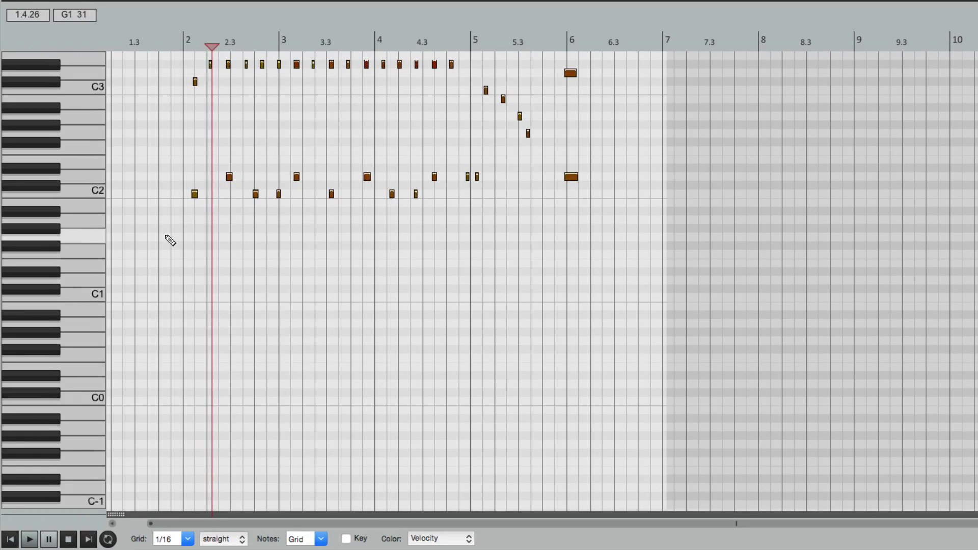
pyautogui.scroll(4, 169, 240)
pyautogui.scroll(4, 158, 249)
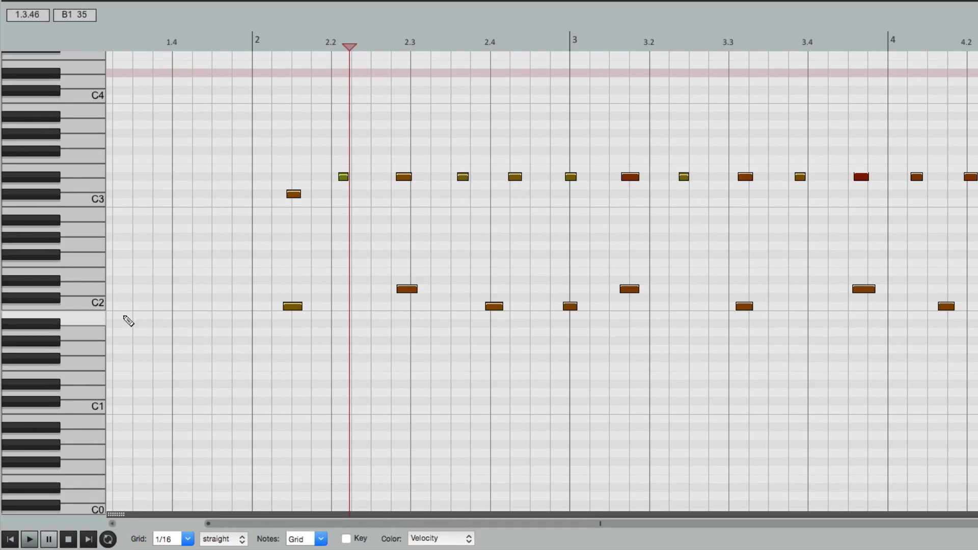
pyautogui.click(91, 307)
pyautogui.click(91, 290)
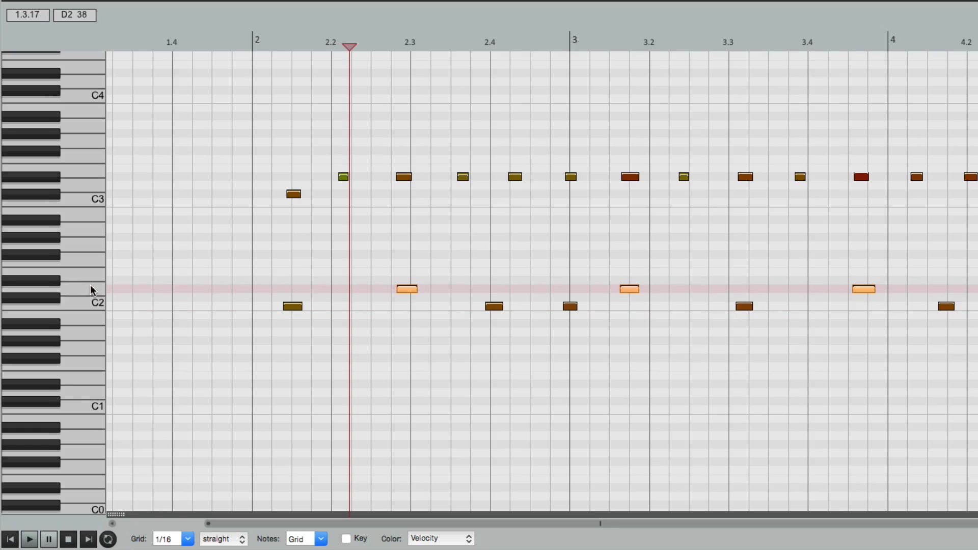
pyautogui.click(54, 195)
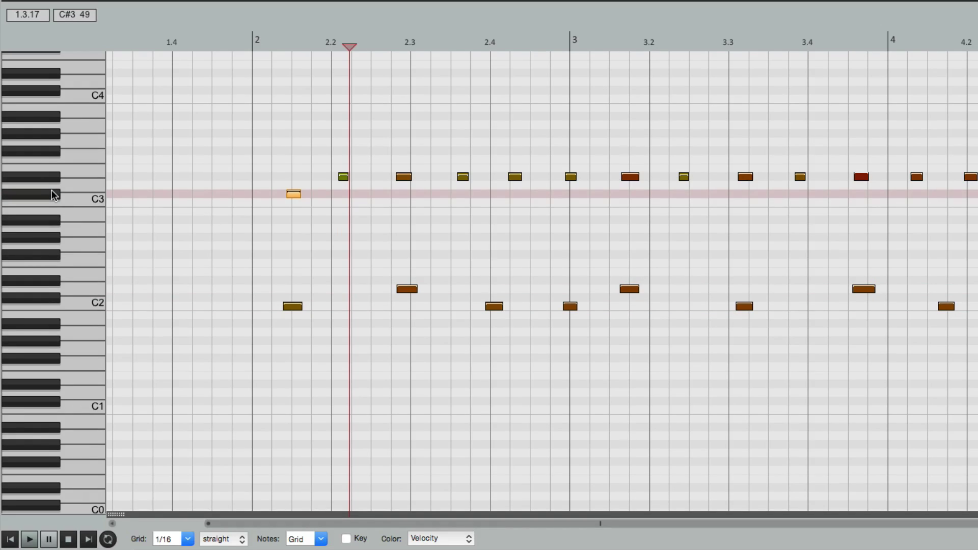
pyautogui.click(52, 177)
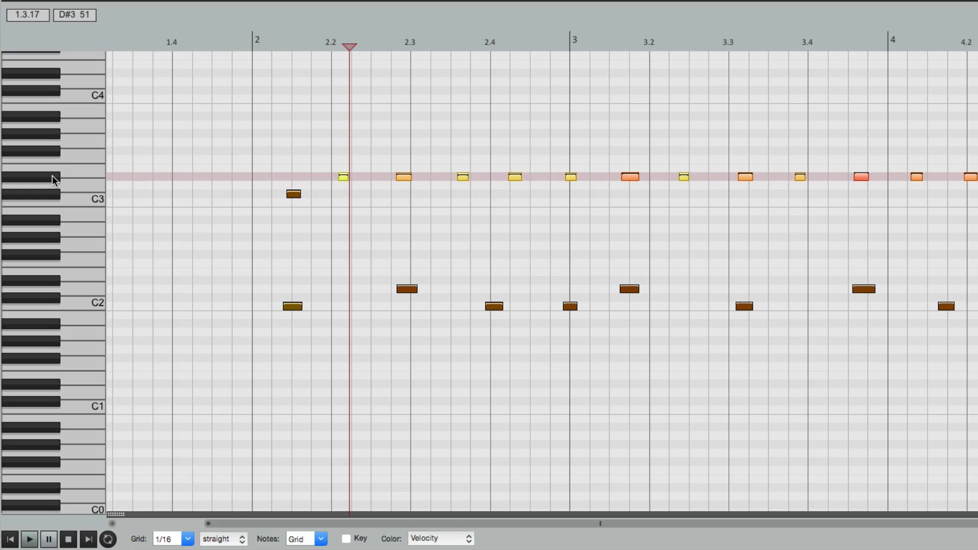
pyautogui.click(100, 255)
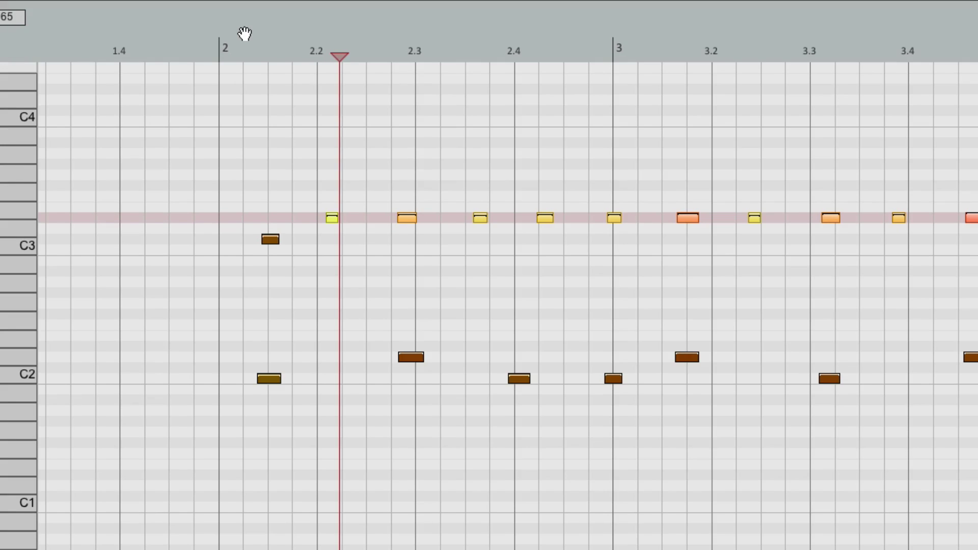
# Set the MIDI editor's view to Mode: named notes
pyautogui.rightClick(245, 33)
pyautogui.moveTo(255, 110)
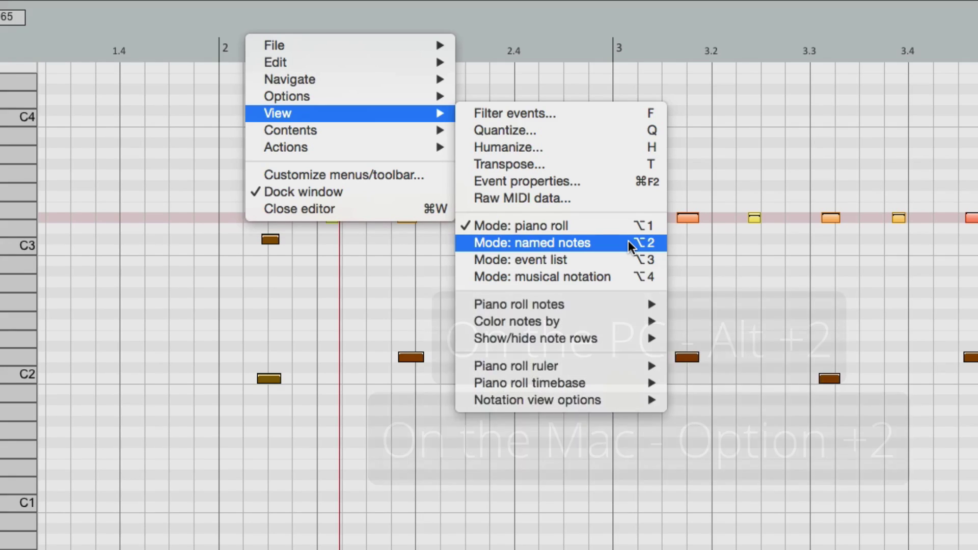
pyautogui.click(629, 241)
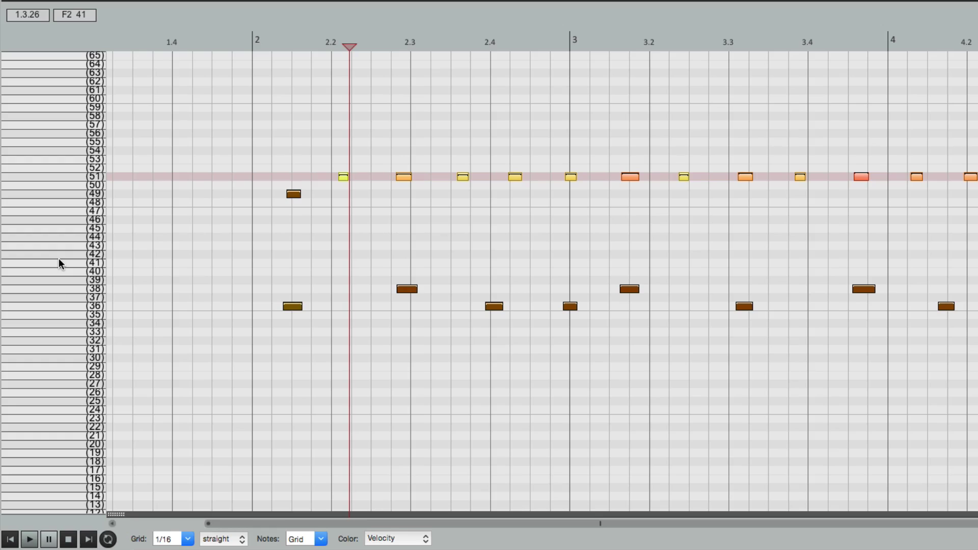
# Select a pitch-36 note and rename note row 36 to 'Kick'
pyautogui.scroll(2, 251, 255)
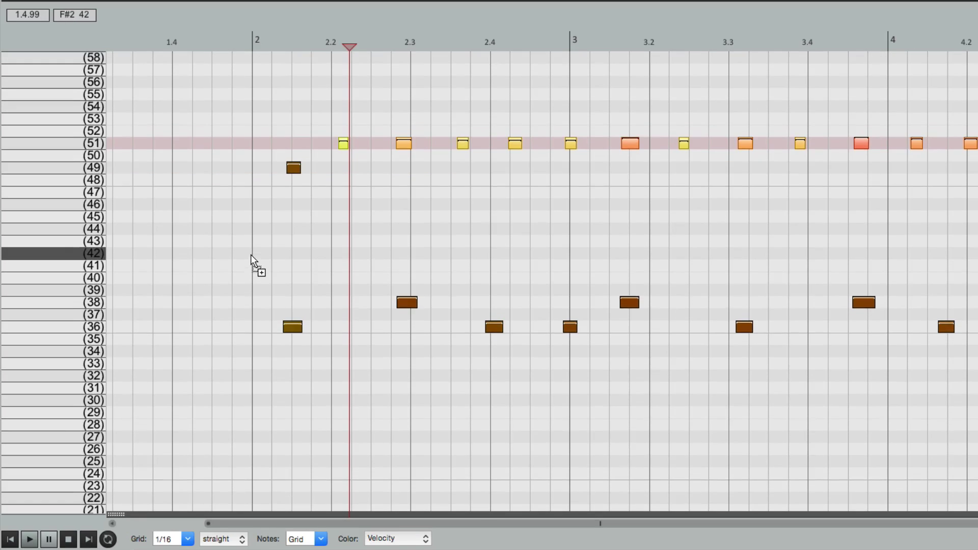
pyautogui.scroll(2, 255, 259)
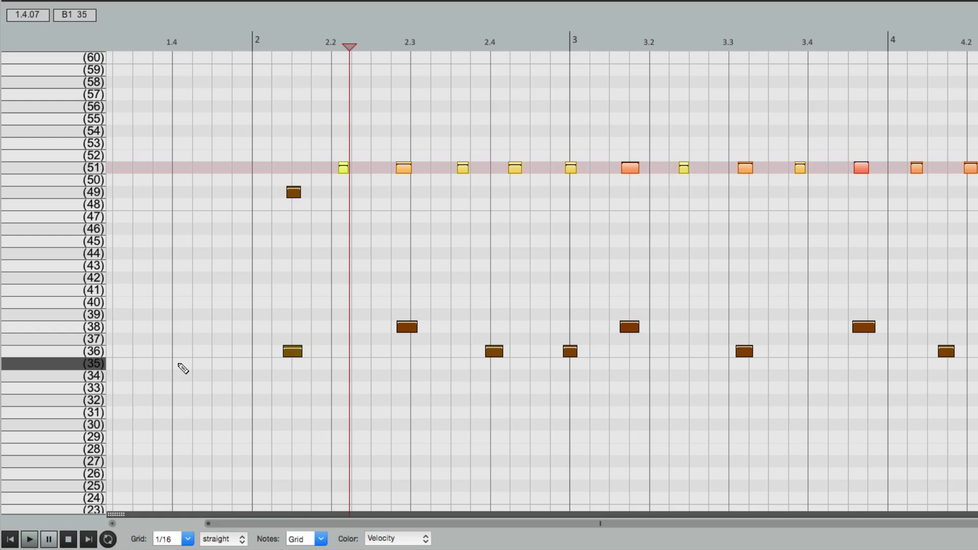
pyautogui.click(72, 355)
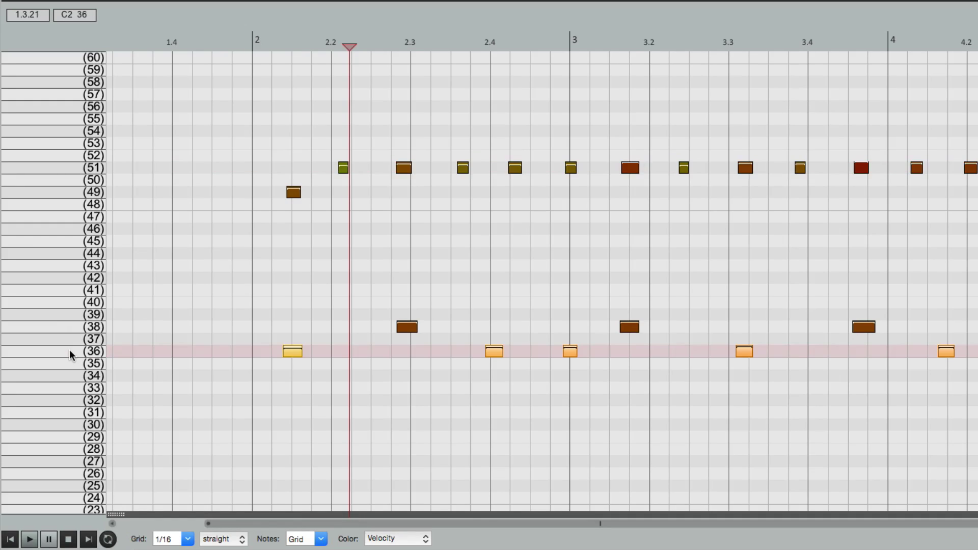
pyautogui.click(292, 353)
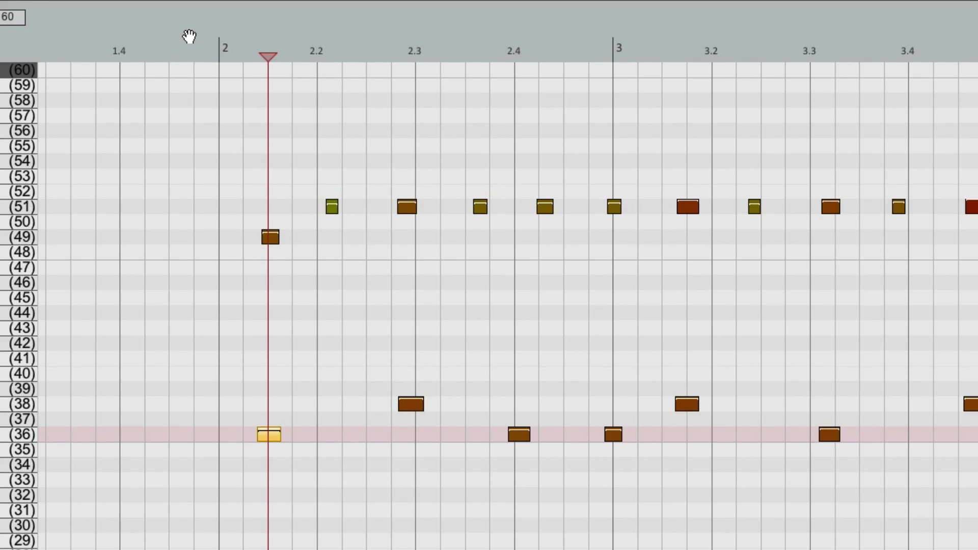
pyautogui.rightClick(189, 36)
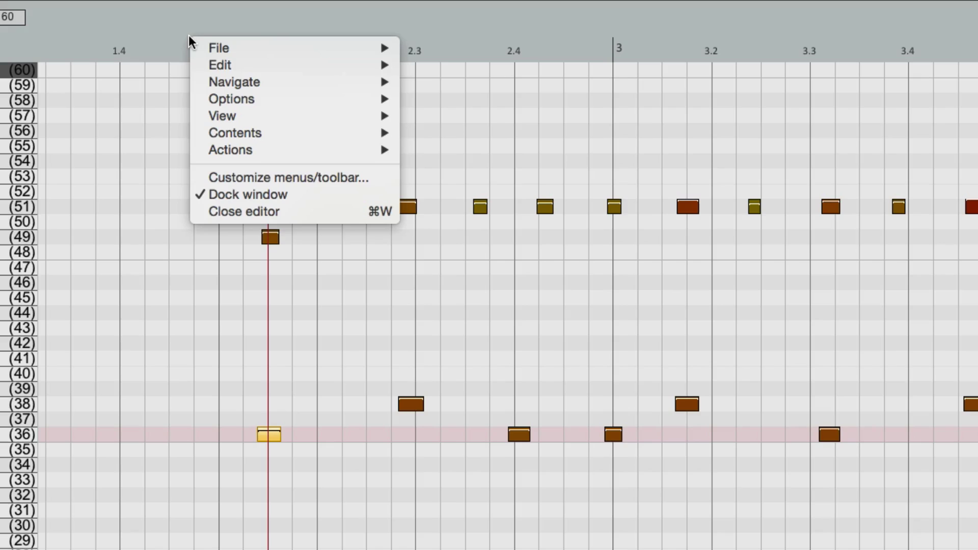
pyautogui.moveTo(200, 47)
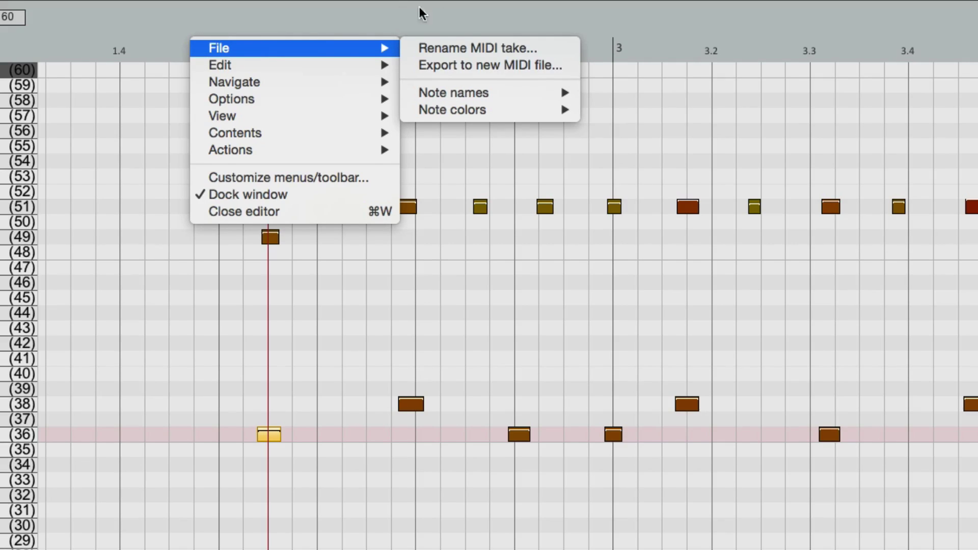
pyautogui.moveTo(405, 93)
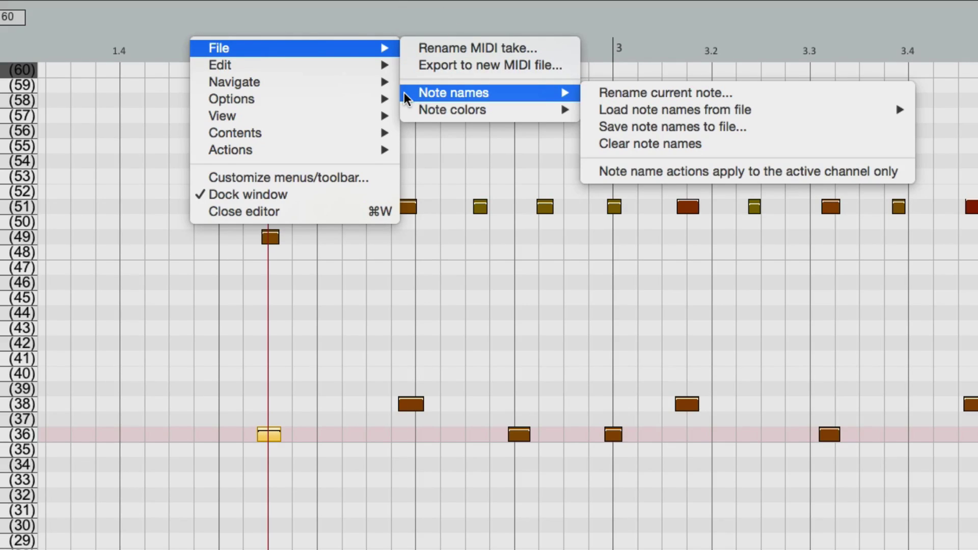
pyautogui.click(585, 93)
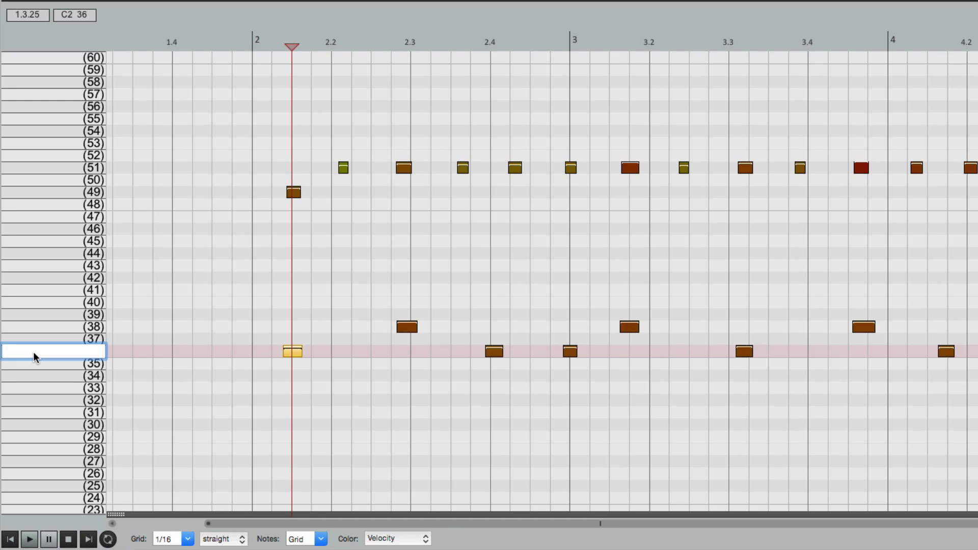
pyautogui.write('Kick')
pyautogui.press('Return')
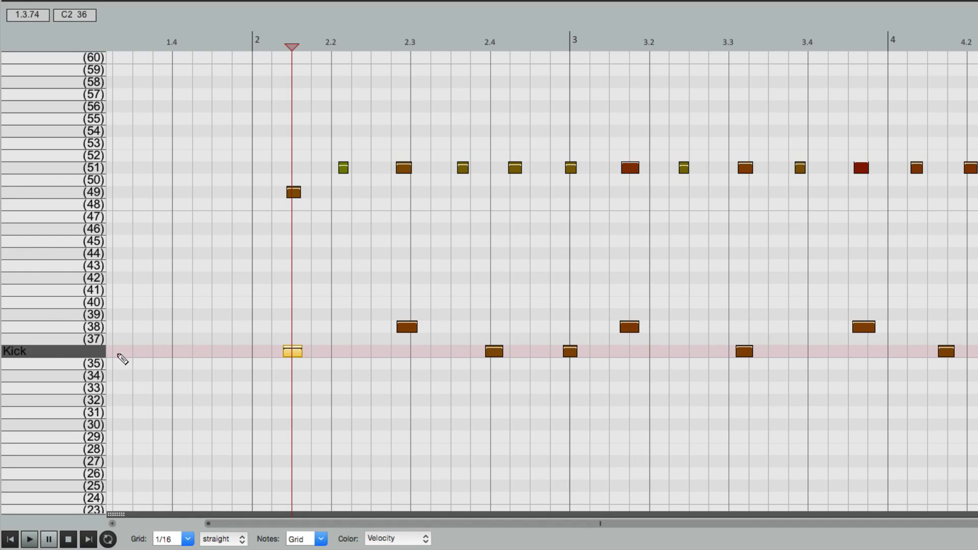
# Rename note 38 to 'Snare' through Note names > Rename current note
pyautogui.click(53, 355)
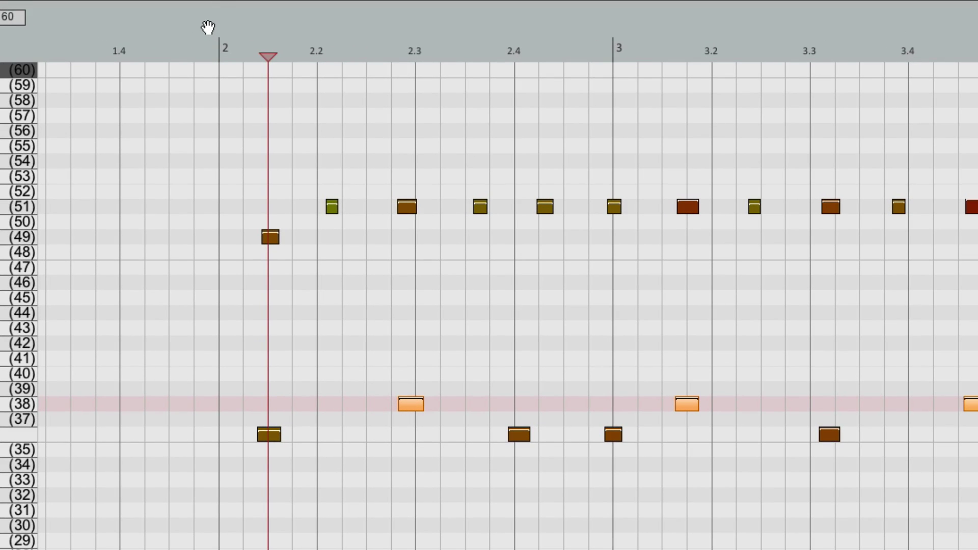
pyautogui.rightClick(208, 27)
pyautogui.moveTo(215, 39)
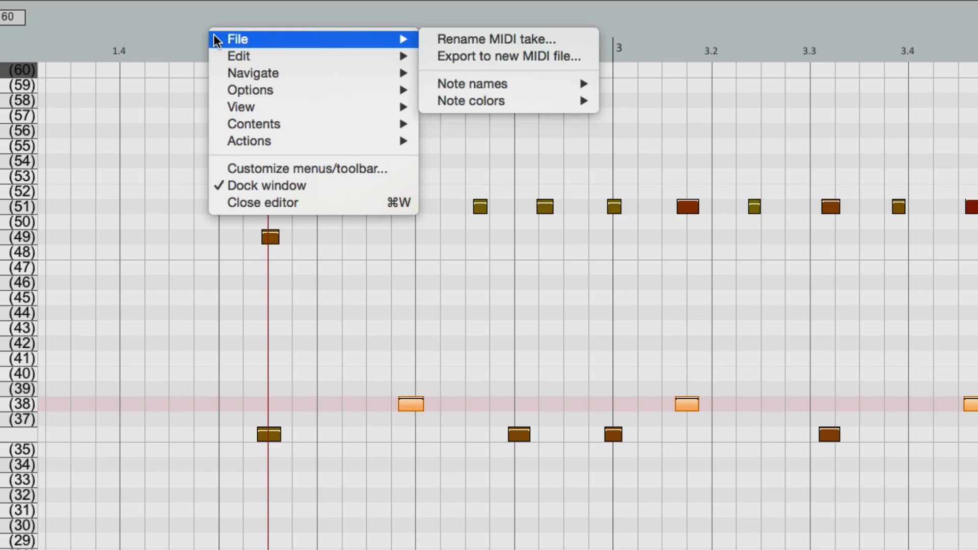
pyautogui.moveTo(443, 87)
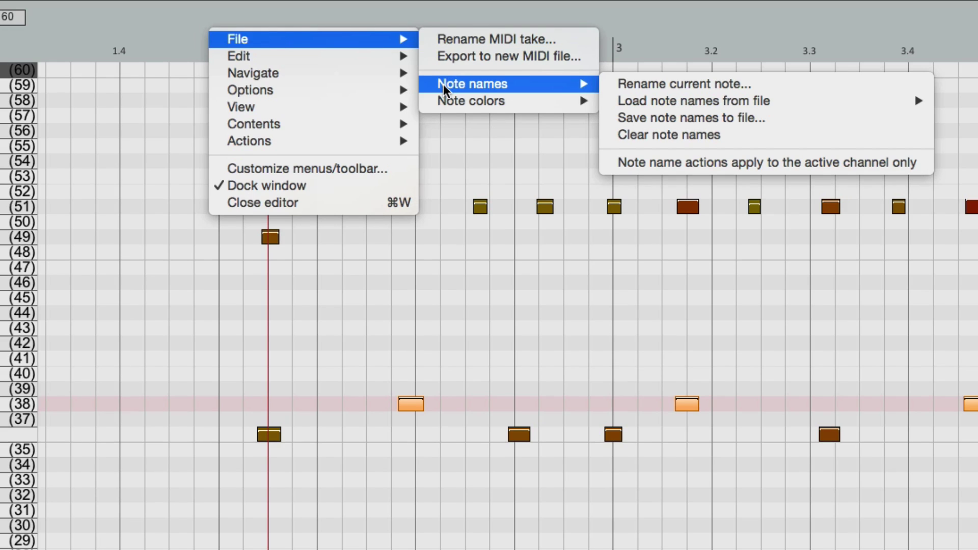
pyautogui.click(608, 84)
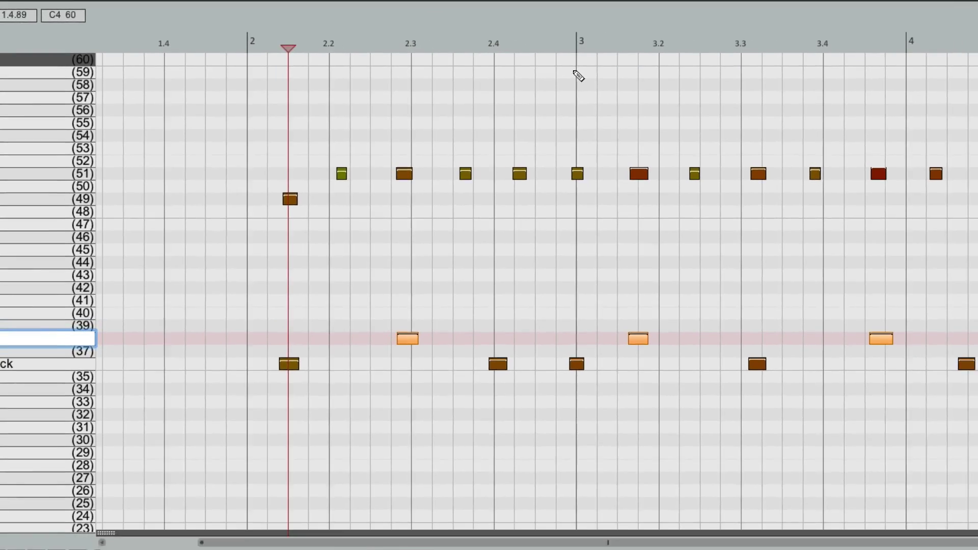
pyautogui.write('Snare')
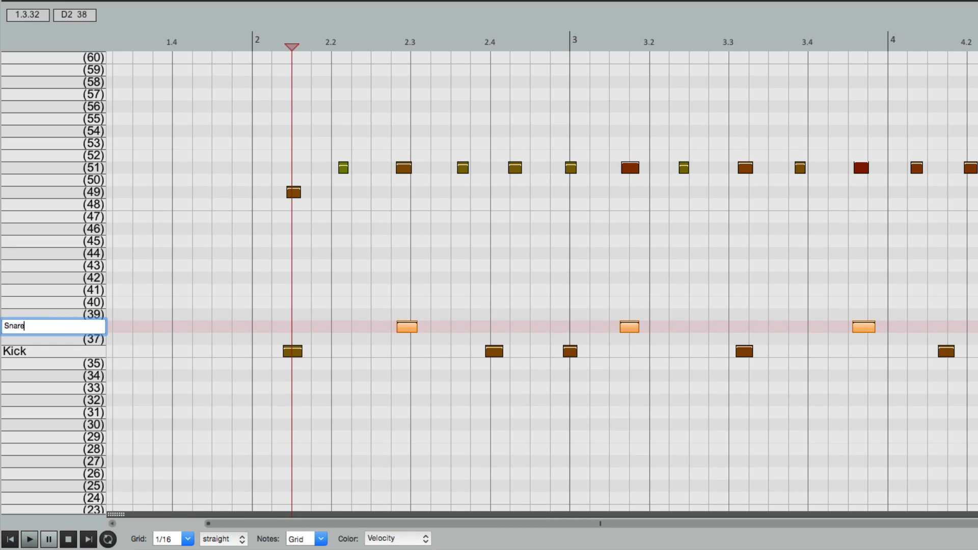
pyautogui.press('Return')
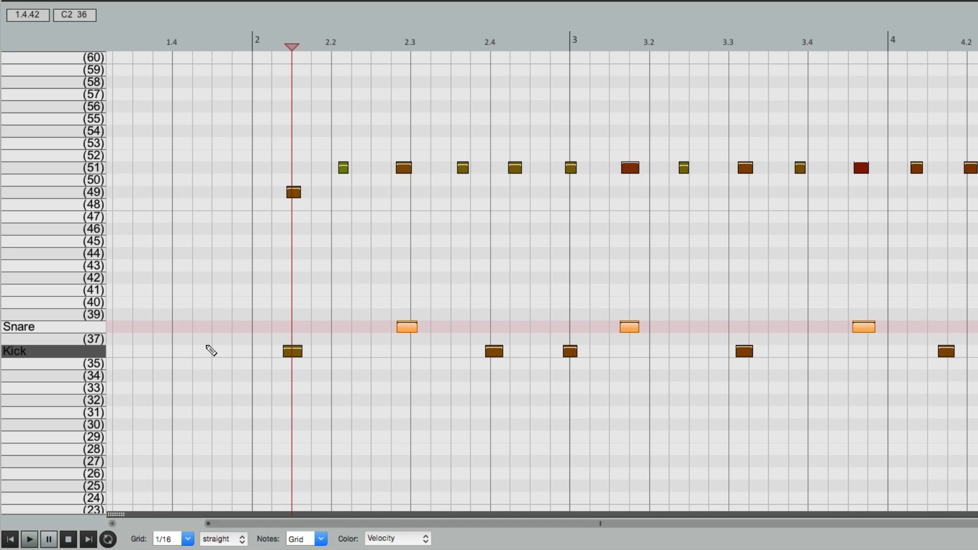
# Name note 49 'Crash' and note 51 'Ride'
pyautogui.doubleClick(71, 192)
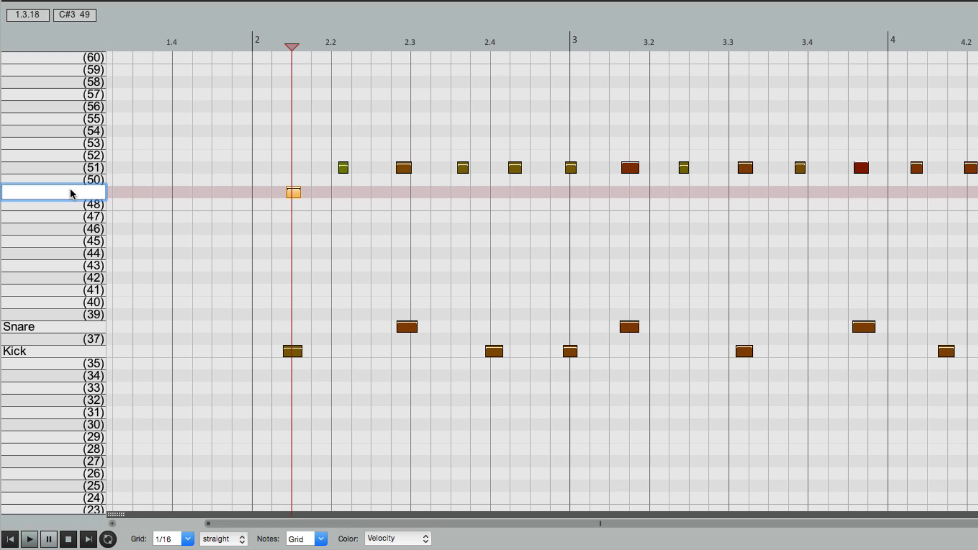
pyautogui.write('Crash')
pyautogui.press('Return')
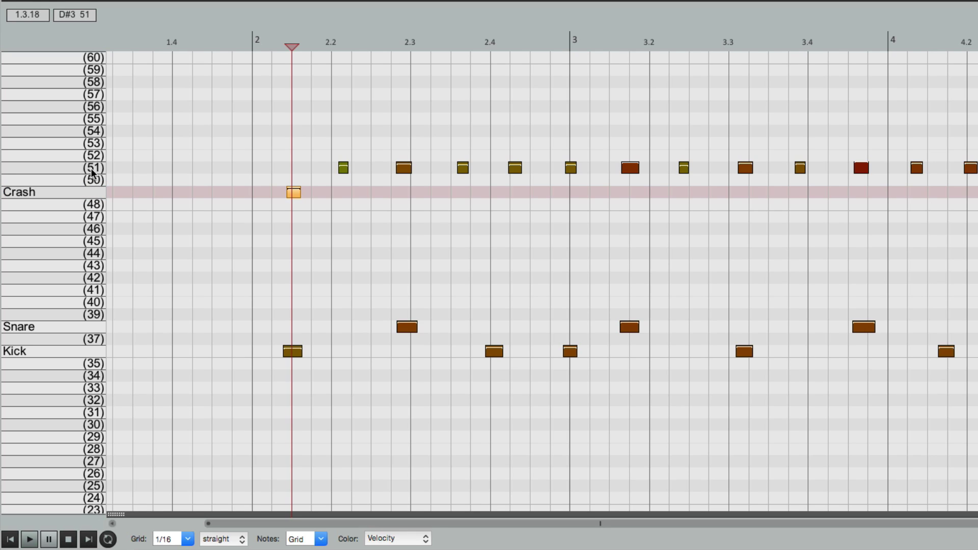
pyautogui.doubleClick(49, 167)
pyautogui.write('Ride')
pyautogui.press('Return')
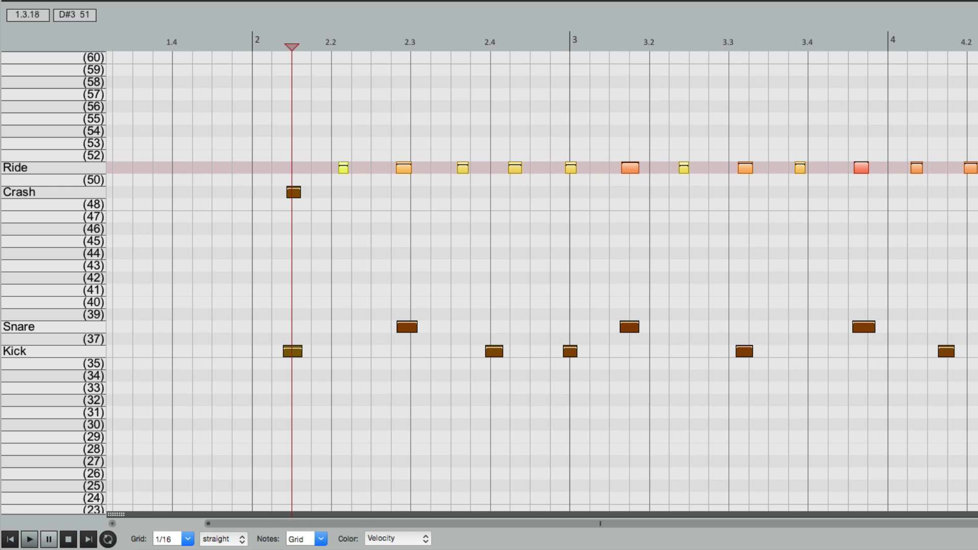
# Play back from just before bar 5 to hear the tom fill
pyautogui.hscroll(10, 570, 266)
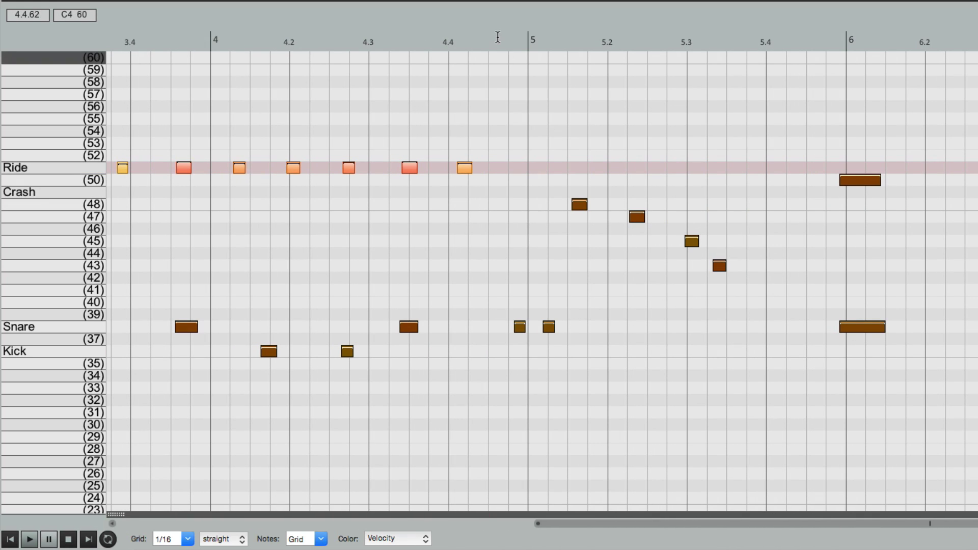
pyautogui.click(488, 45)
pyautogui.press('space')
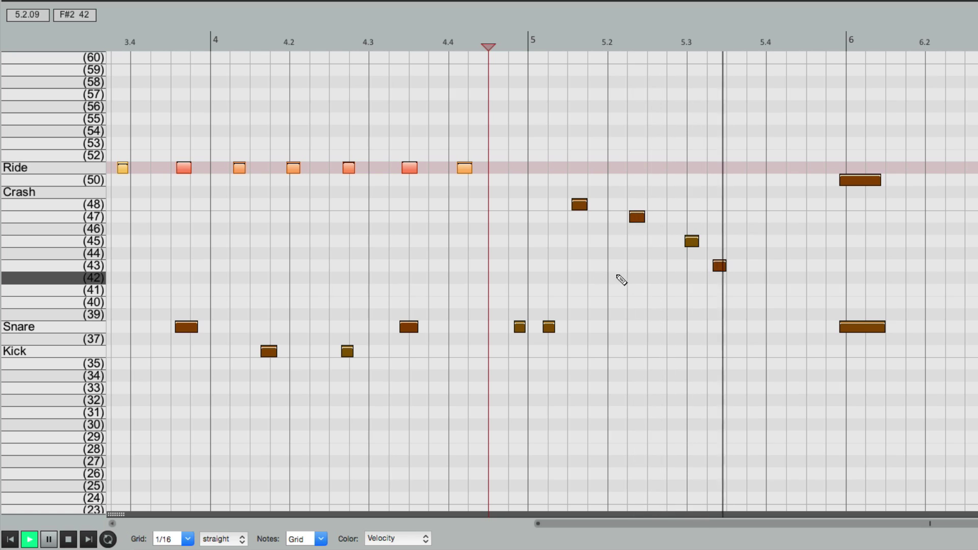
pyautogui.press('space')
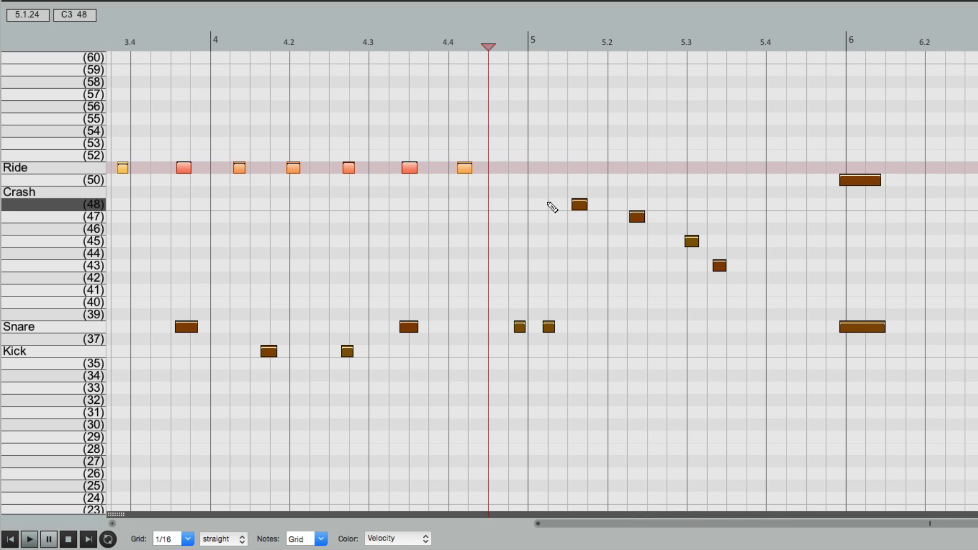
# Name note 48 'Tom 1' and note 47 'Tom 2'
pyautogui.doubleClick(68, 208)
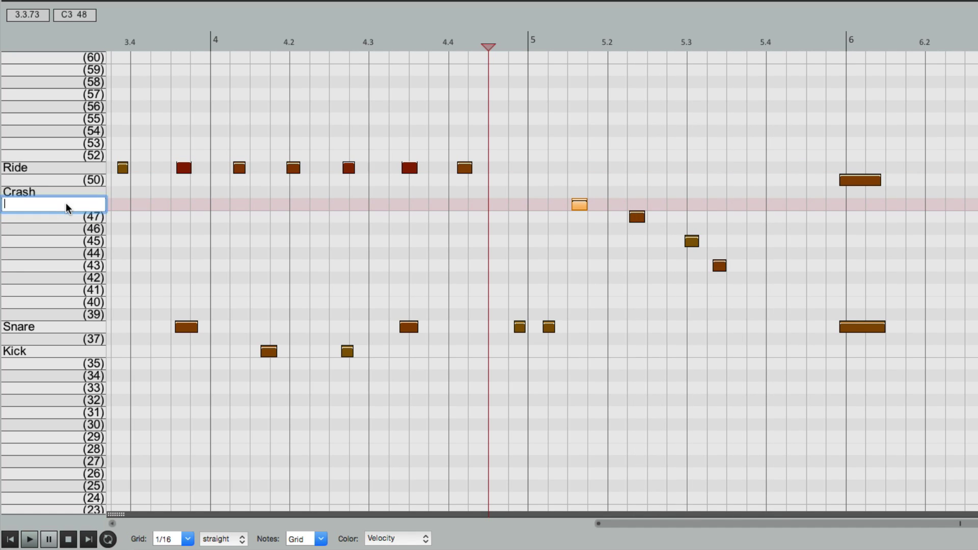
pyautogui.write('Tom 1')
pyautogui.press('Return')
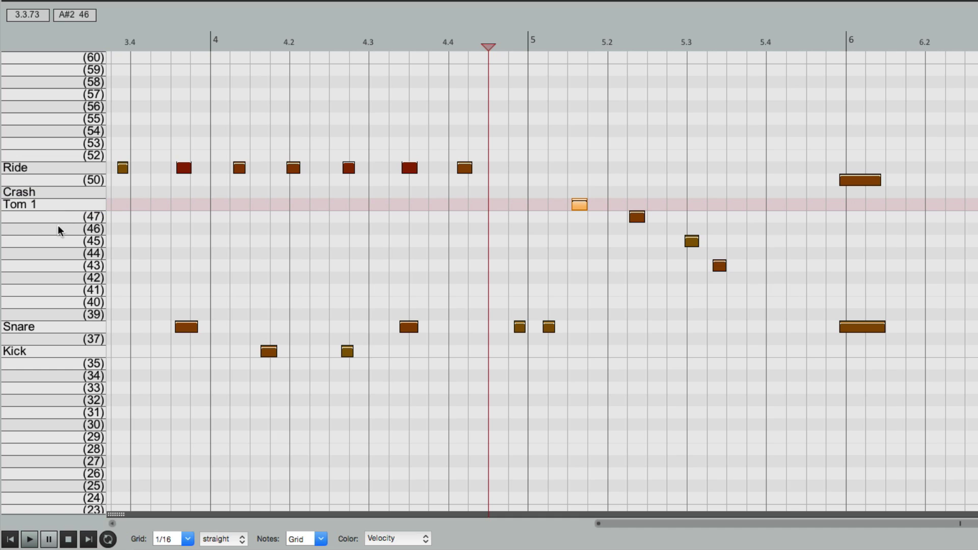
pyautogui.doubleClick(39, 218)
pyautogui.write('Tom')
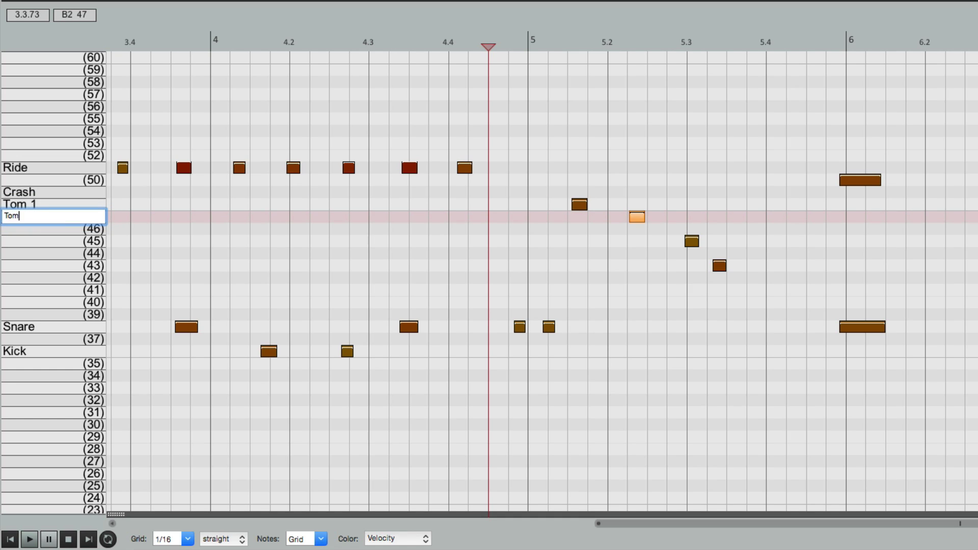
pyautogui.write(' 2')
pyautogui.press('Return')
# Name note 45 'Tom 3' and note 43 'Tom 4'
pyautogui.doubleClick(31, 240)
pyautogui.write('To')
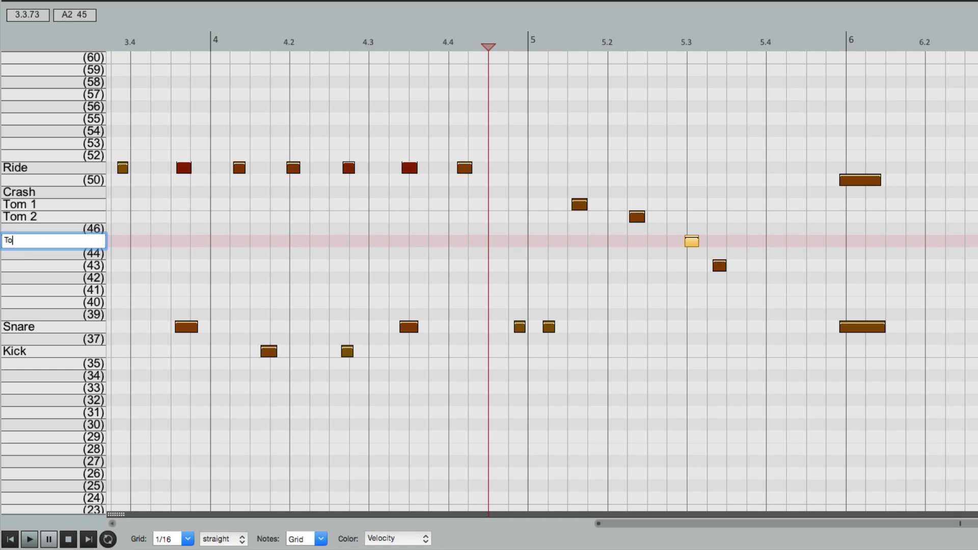
pyautogui.write('m 3')
pyautogui.press('Return')
pyautogui.click(39, 266)
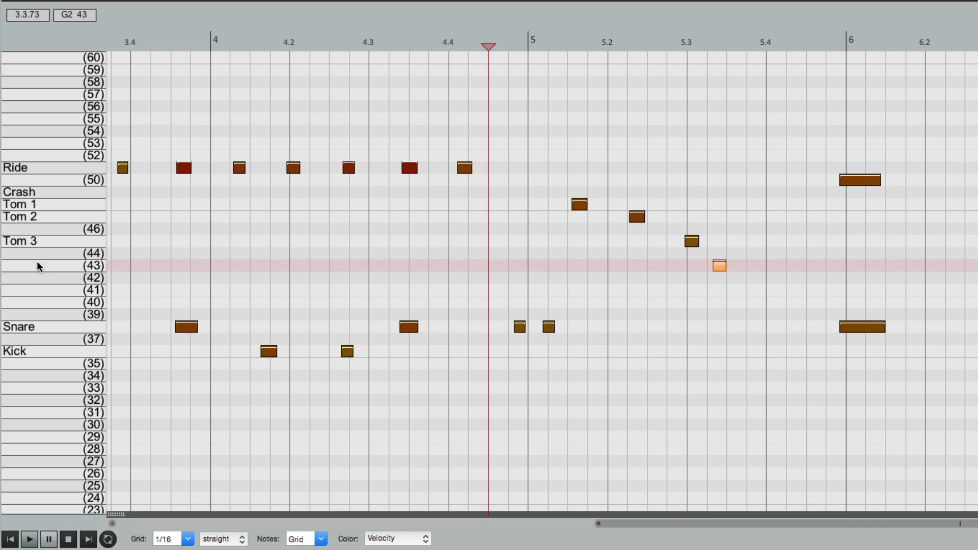
pyautogui.doubleClick(39, 265)
pyautogui.write('Tom 4')
pyautogui.press('Return')
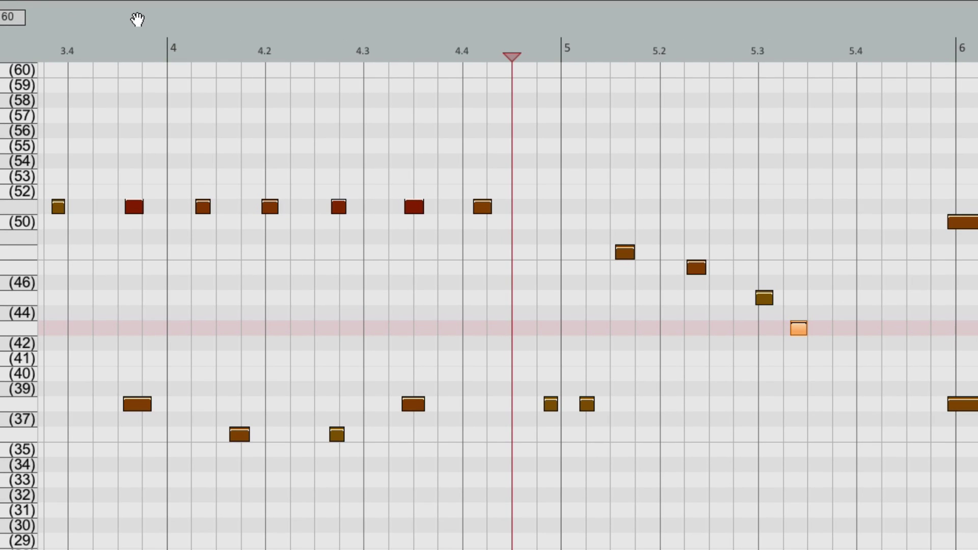
# Save the note names to a file named 'EZ Drummer' via Note names > Save note names to file
pyautogui.rightClick(137, 20)
pyautogui.moveTo(144, 31)
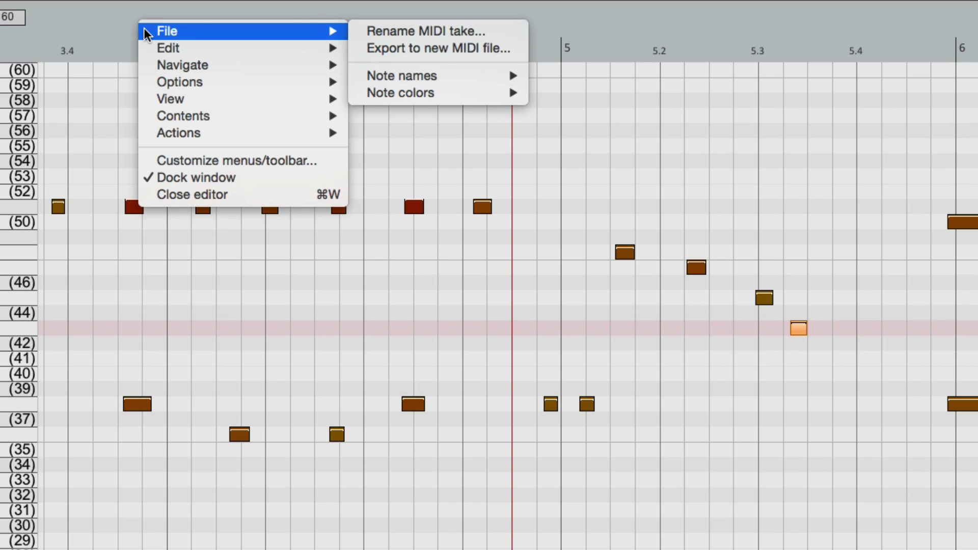
pyautogui.moveTo(360, 76)
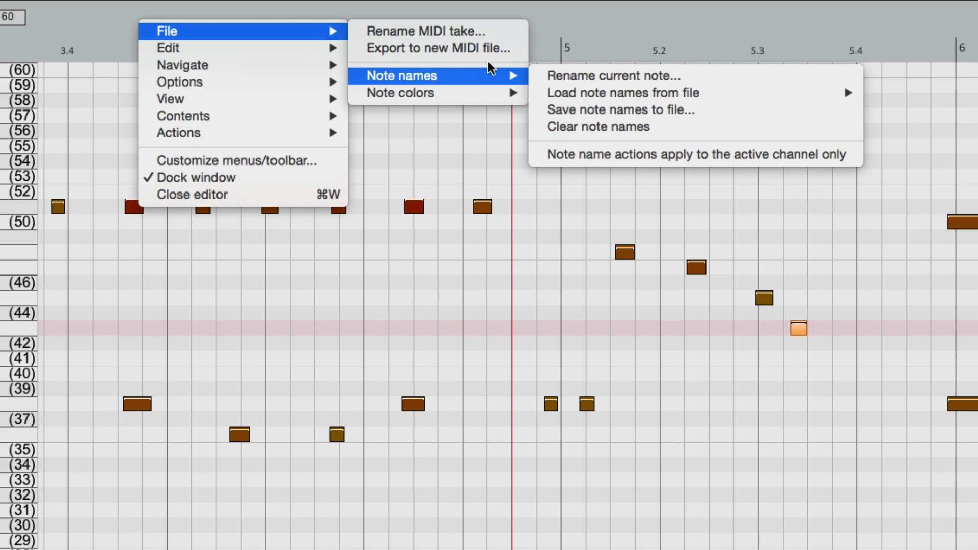
pyautogui.click(541, 111)
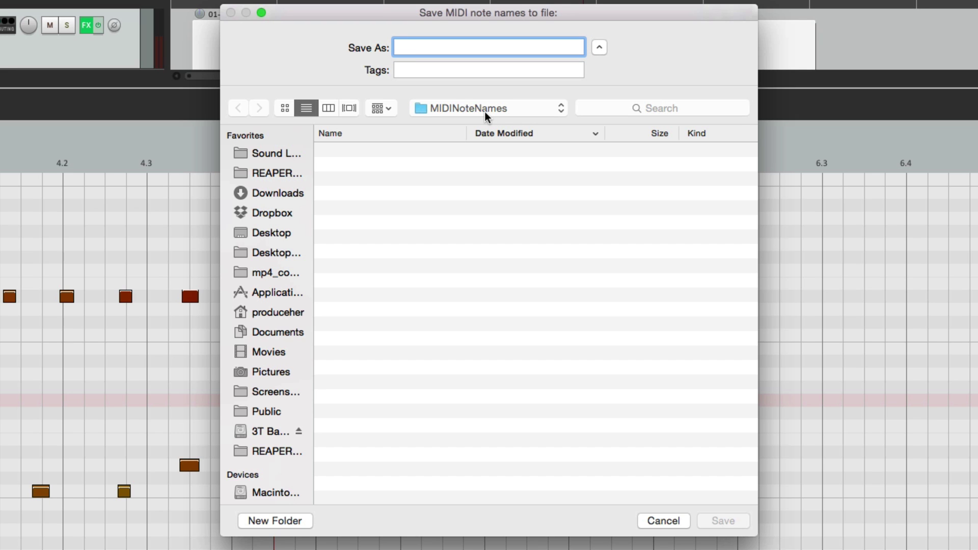
pyautogui.write('EZ Drummer')
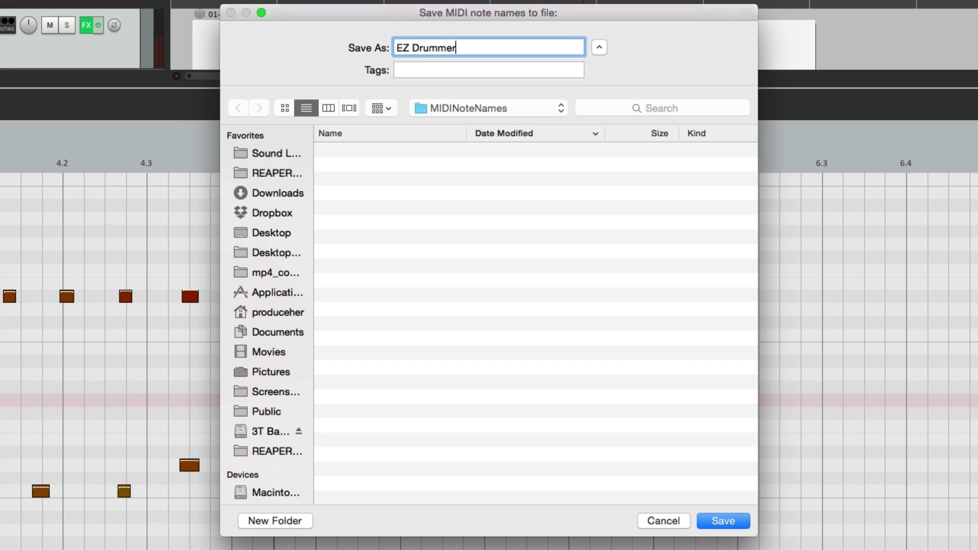
pyautogui.press('Return')
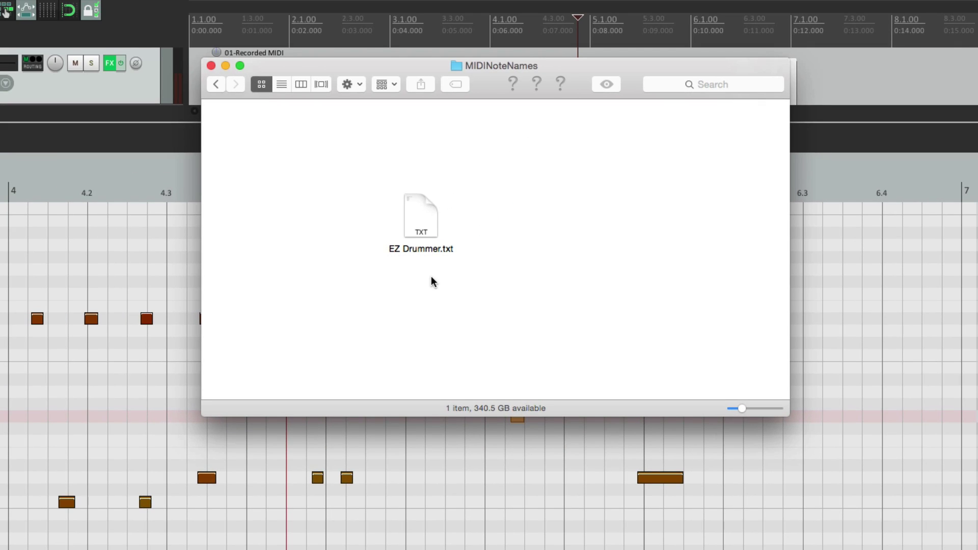
# Open EZ Drummer.txt from the MIDINoteNames folder in TextEdit
pyautogui.doubleClick(424, 218)
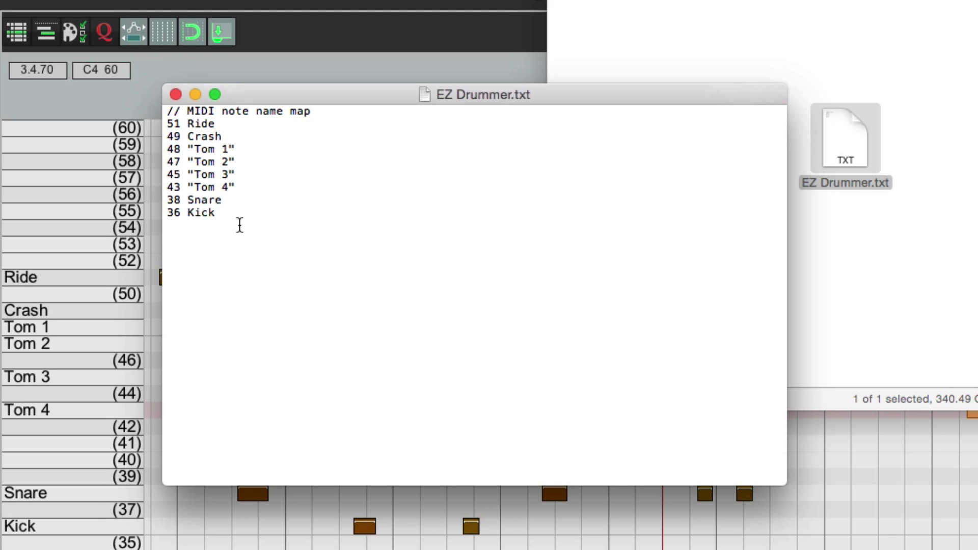
# Add the lines '37 Side Stick' and '56 Cowbell' below the 36 Kick line
pyautogui.click(220, 231)
pyautogui.write('37 Sid')
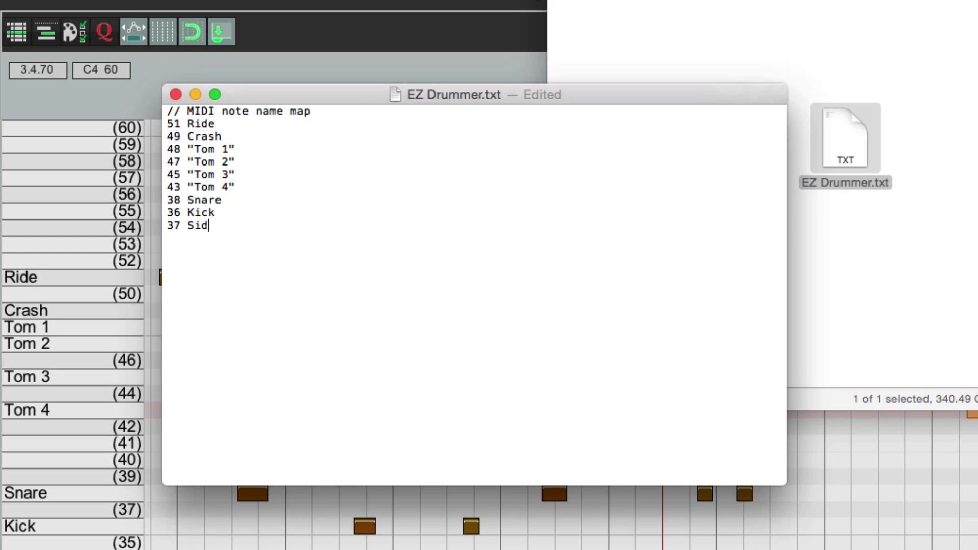
pyautogui.write('e Stick')
pyautogui.press('Return')
pyautogui.write('56 Cowbell')
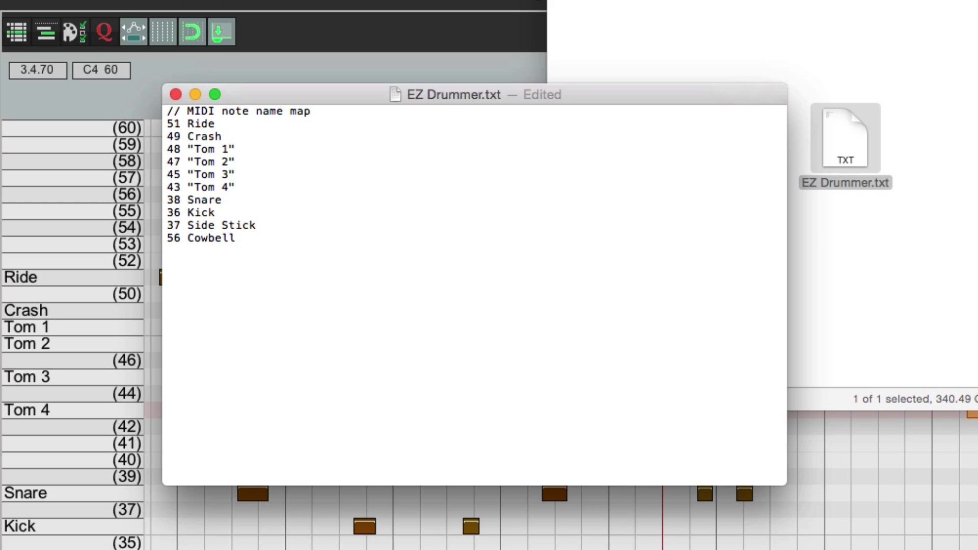
pyautogui.press('Return')
# Replace the note map in EZ Drummer.txt with the full drum name list and save it
pyautogui.press('super+a')
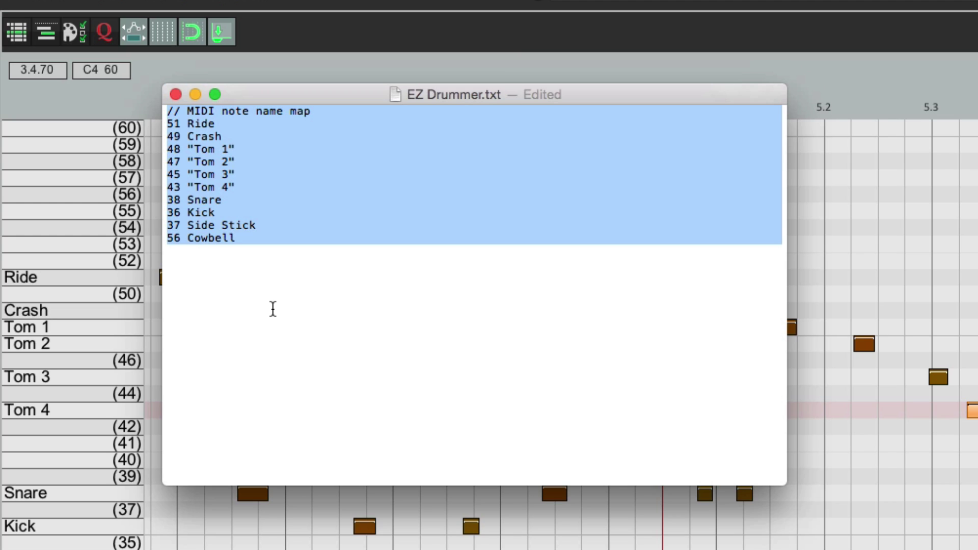
pyautogui.write('// MIDI note name map 51 Ride 49 Crash 38 Snare 36 Kick 37 Side Stick 39 Snare 2 40 Rim Shot 41 Tom 5 42 Hi Hat 43 Tom 4 44 Hi Hat 2 45 Tom 3 46 Open Hat 47 Tom 2 48 Tom 1 50 Crash (Choked) 52 Crash 2 53 Ride Bell 54 Crash 2 (Choked) 55 Crash 3 56 Cowbell 57 Crash 4 58 Crash 4 (Choked) 59 Soft Crash')
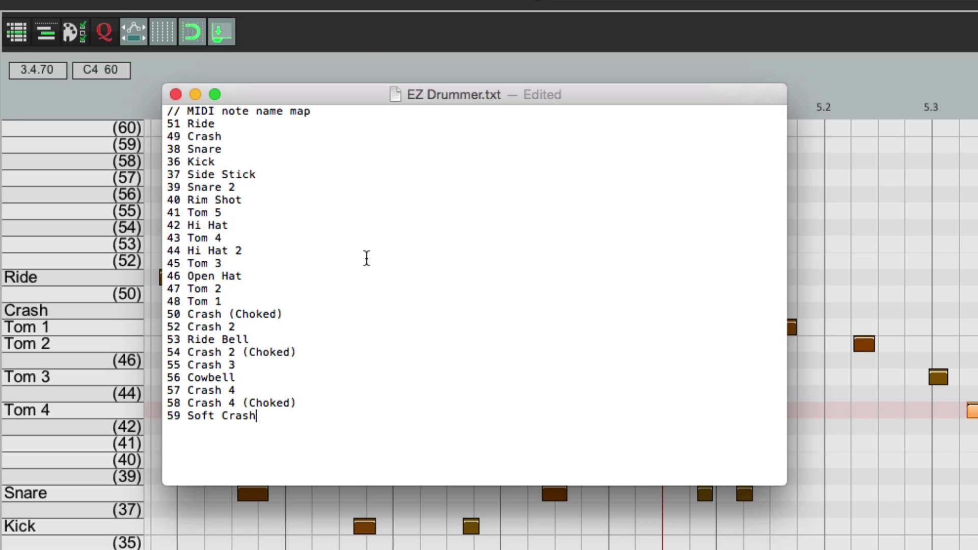
pyautogui.press('super+s')
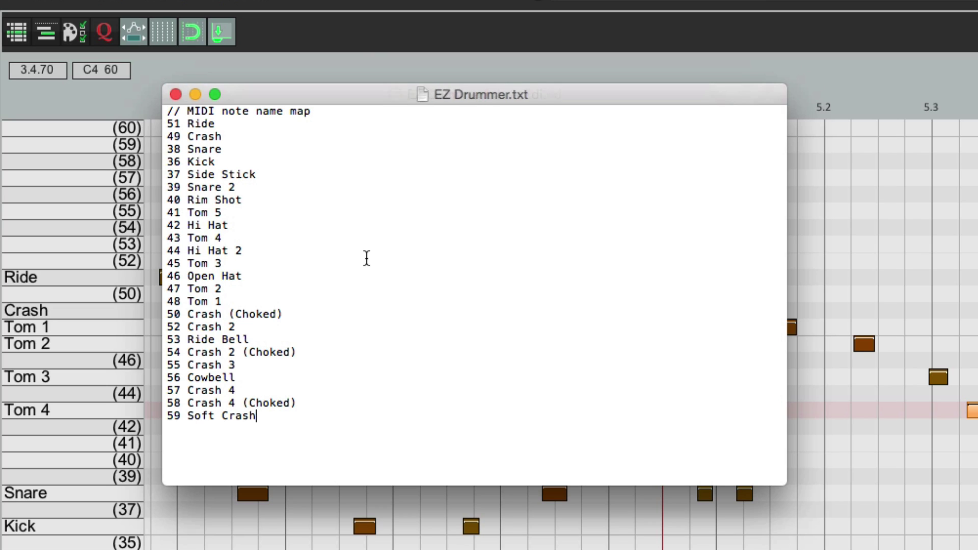
# Close the text file and load the EZ Drummer note names file into the MIDI editor
pyautogui.click(173, 94)
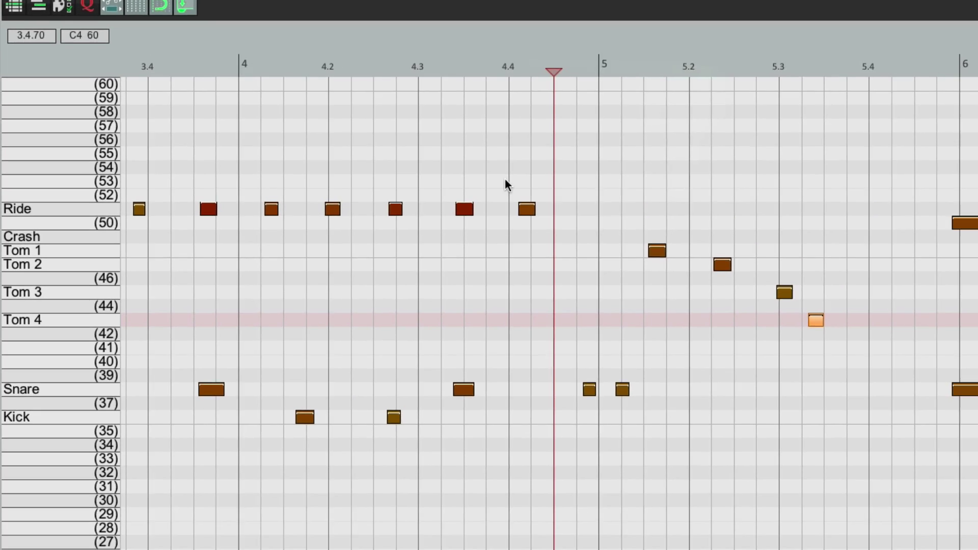
pyautogui.click(444, 18)
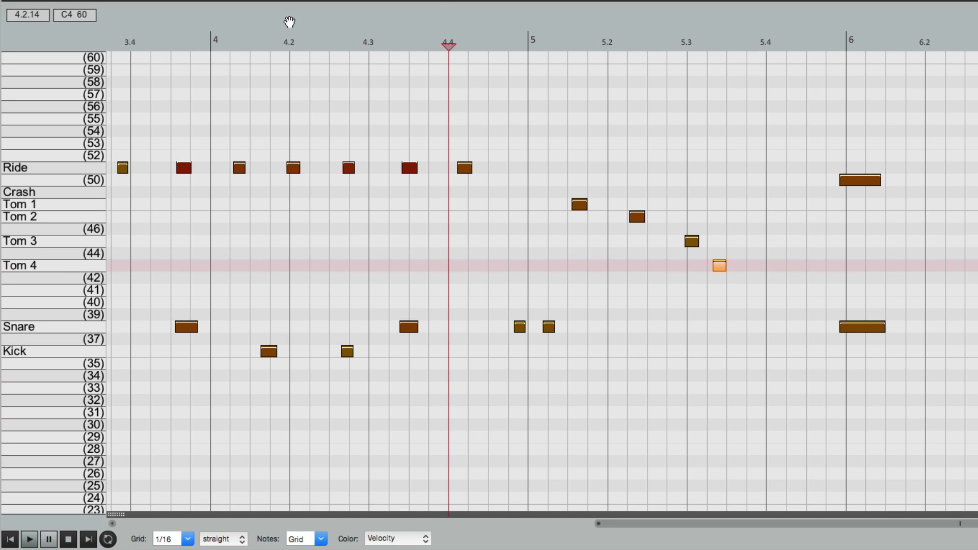
pyautogui.rightClick(264, 22)
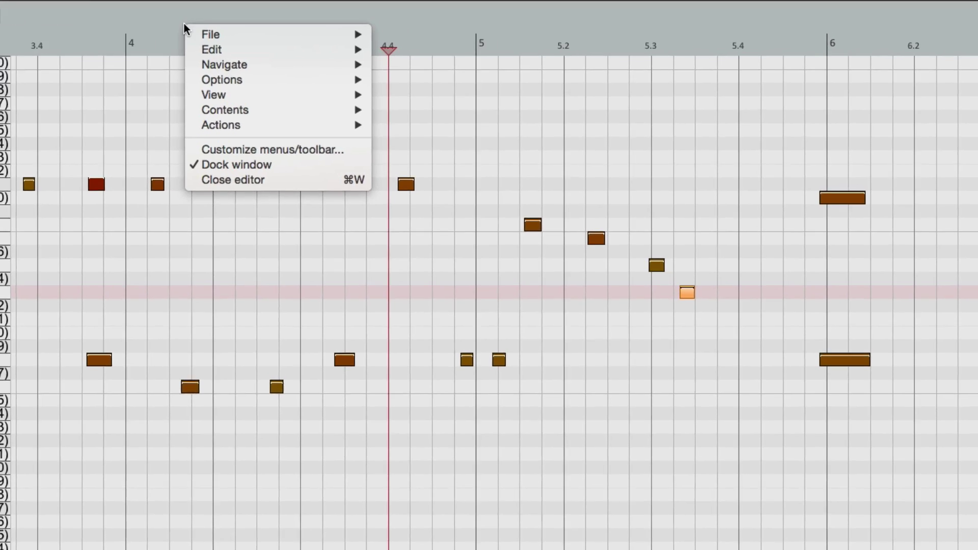
pyautogui.moveTo(194, 39)
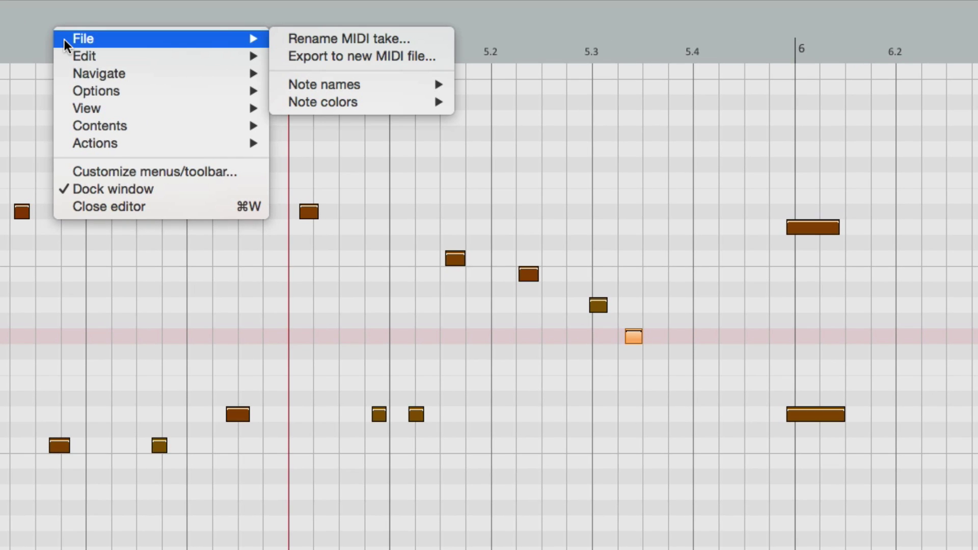
pyautogui.moveTo(290, 83)
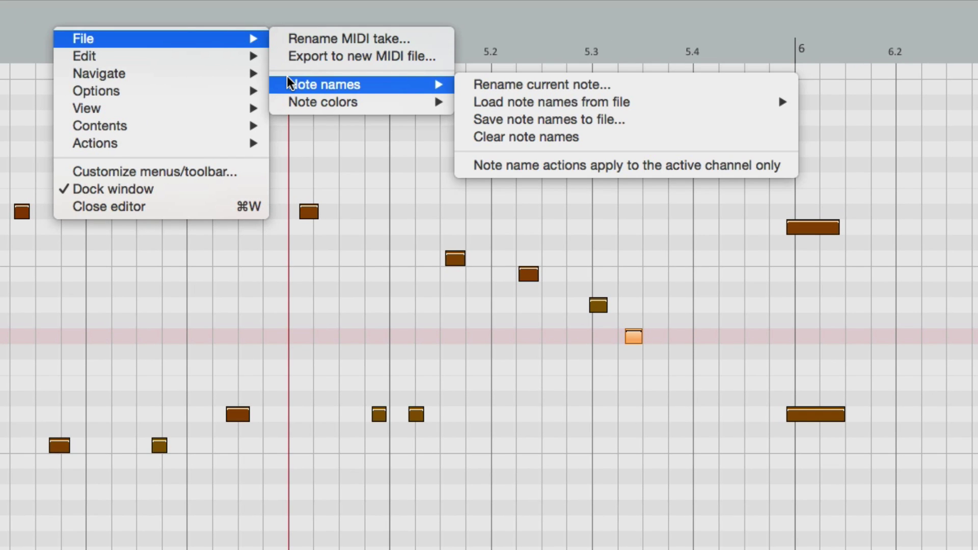
pyautogui.moveTo(526, 110)
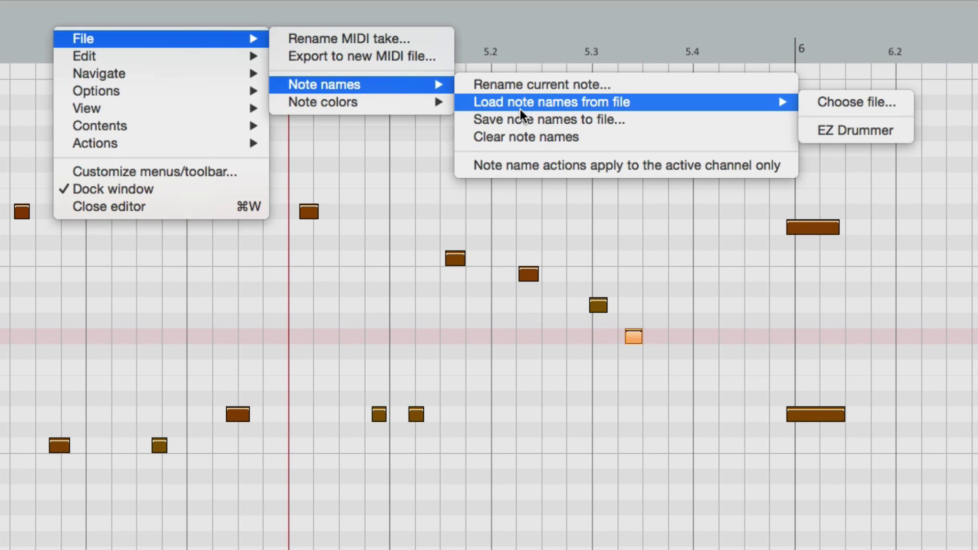
pyautogui.click(908, 130)
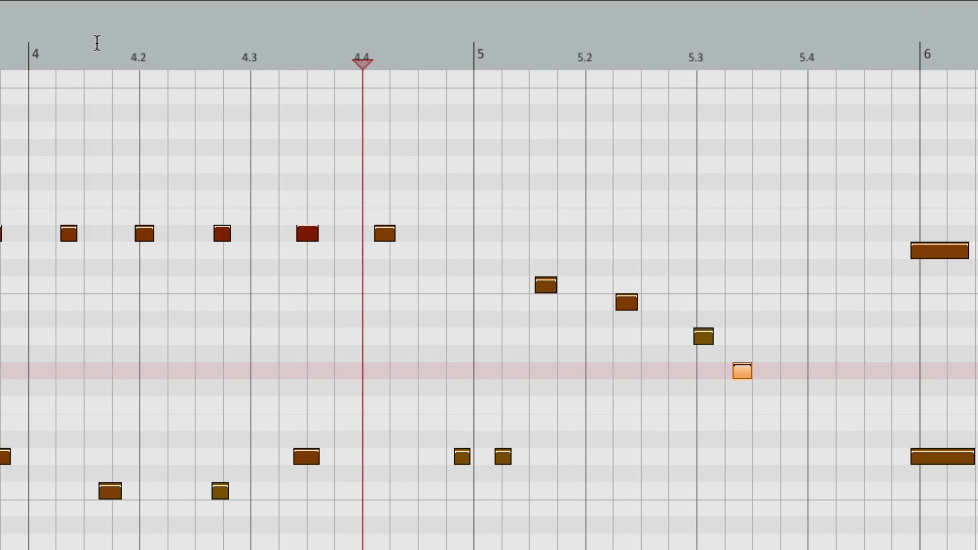
# Hide unused and unnamed note rows, leaving only the named rows from Kick to Soft Crash
pyautogui.rightClick(259, 30)
pyautogui.moveTo(106, 140)
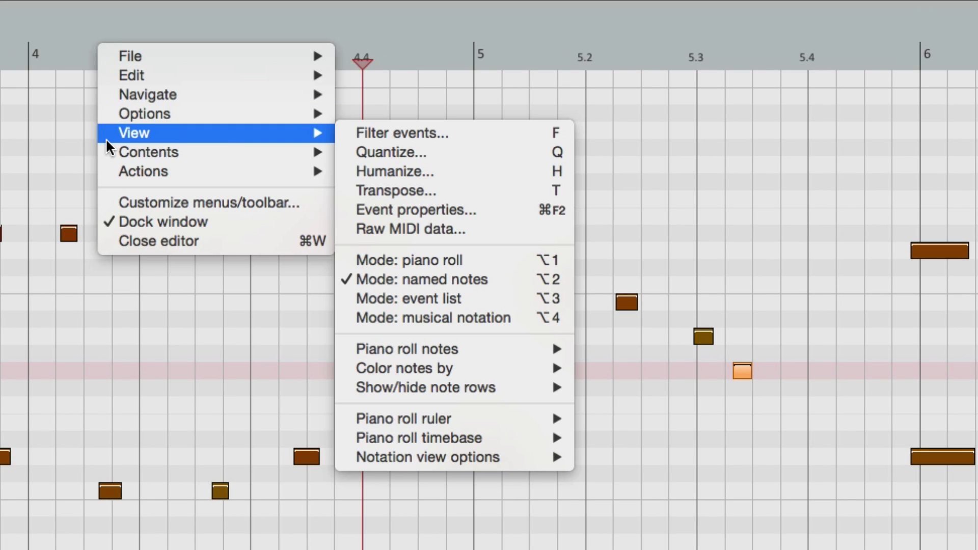
pyautogui.moveTo(346, 393)
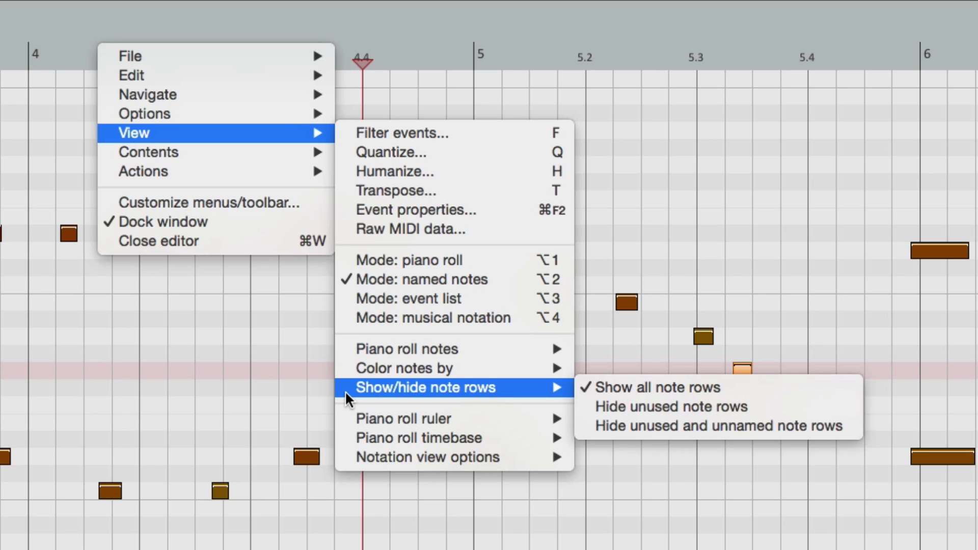
pyautogui.click(607, 429)
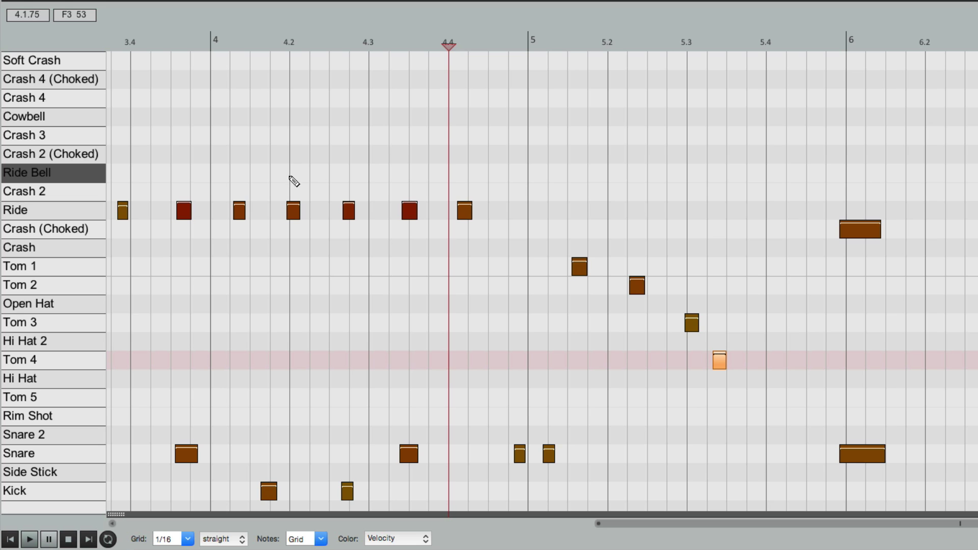
# Select the Ride, Crash, Snare and Kick rows' notes using their row labels
pyautogui.scroll(3, 328, 171)
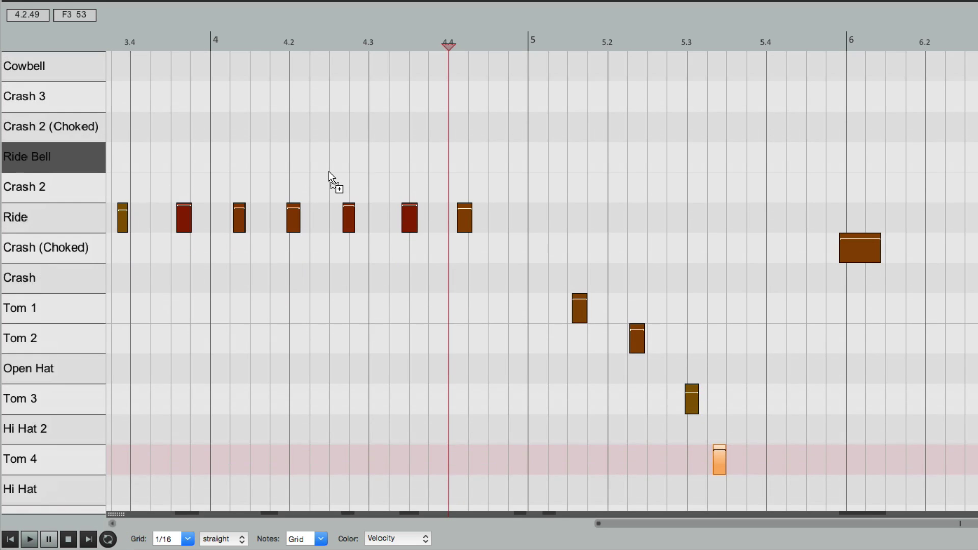
pyautogui.scroll(-3, 329, 171)
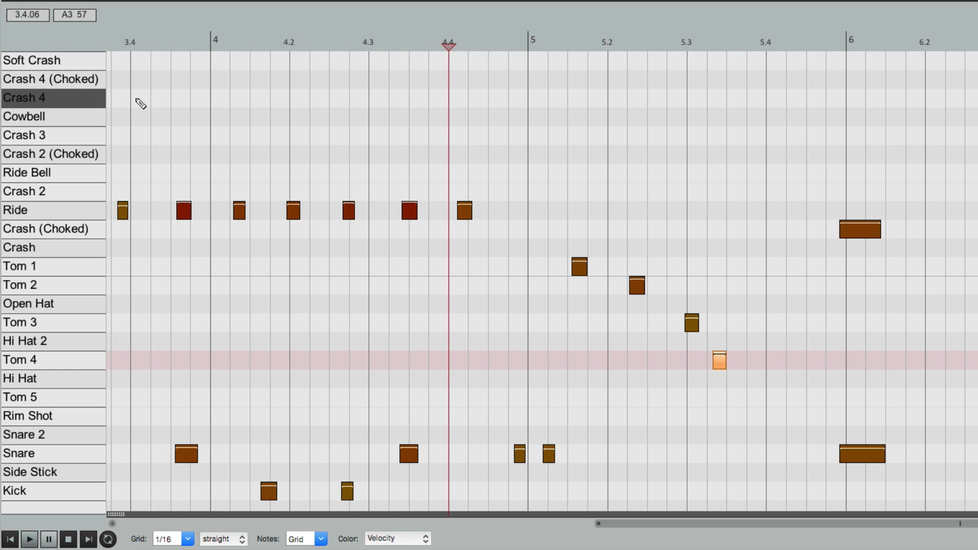
pyautogui.hscroll(-10, 353, 273)
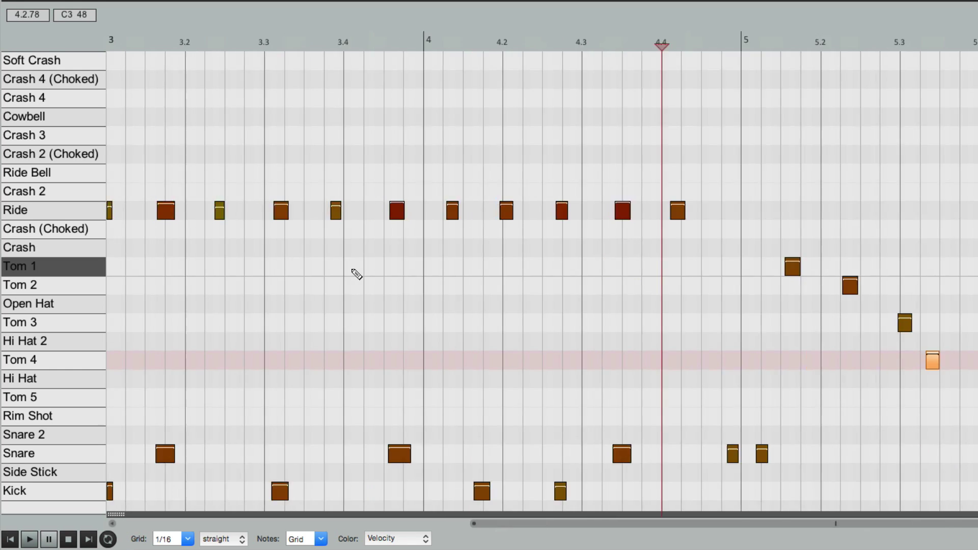
pyautogui.click(407, 34)
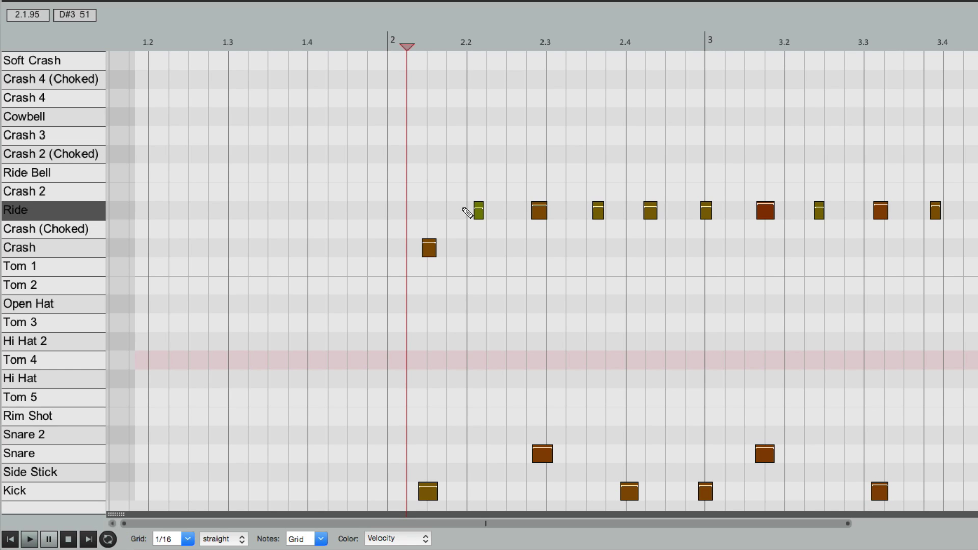
pyautogui.click(83, 214)
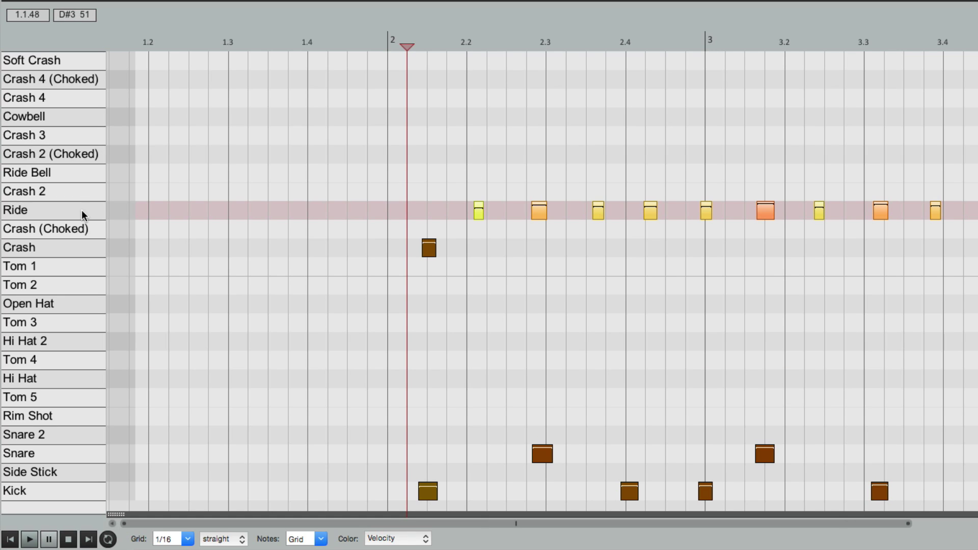
pyautogui.click(83, 248)
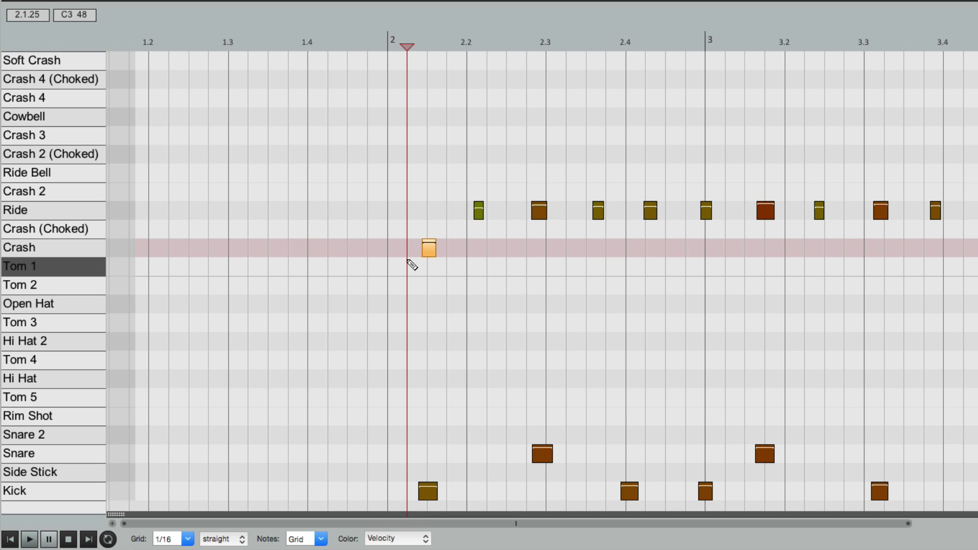
pyautogui.click(65, 458)
pyautogui.click(72, 491)
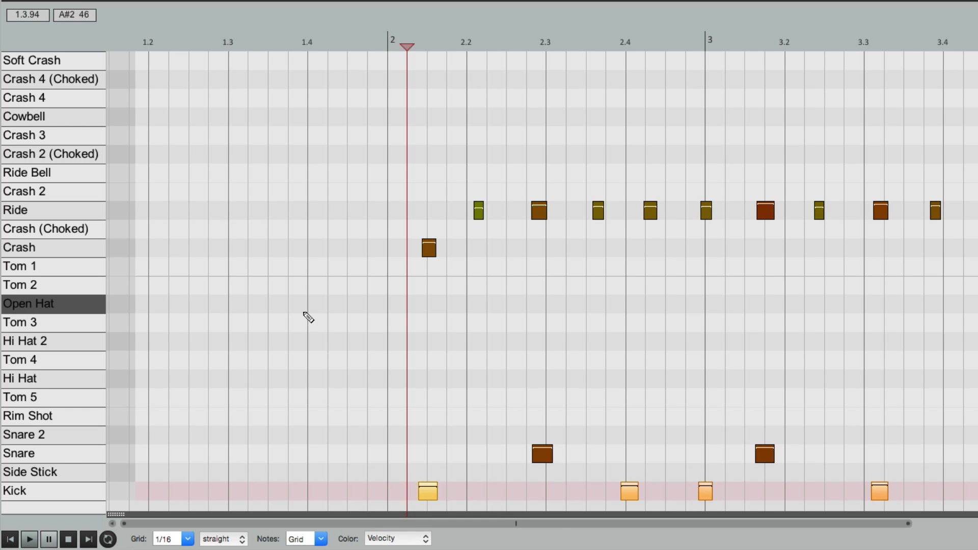
# Move the Tom 1 note just after bar 5 down onto the Tom 3 row
pyautogui.hscroll(15, 308, 317)
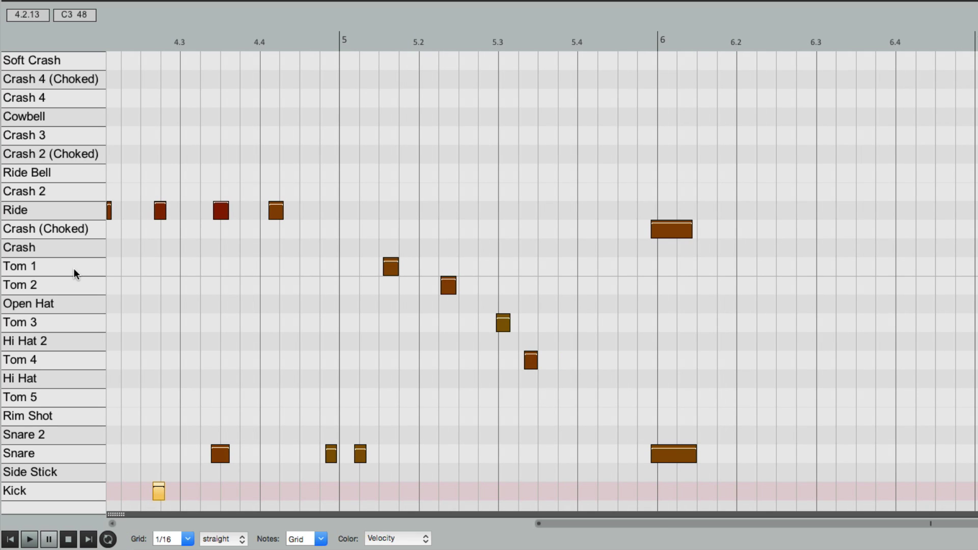
pyautogui.click(74, 271)
pyautogui.click(74, 274)
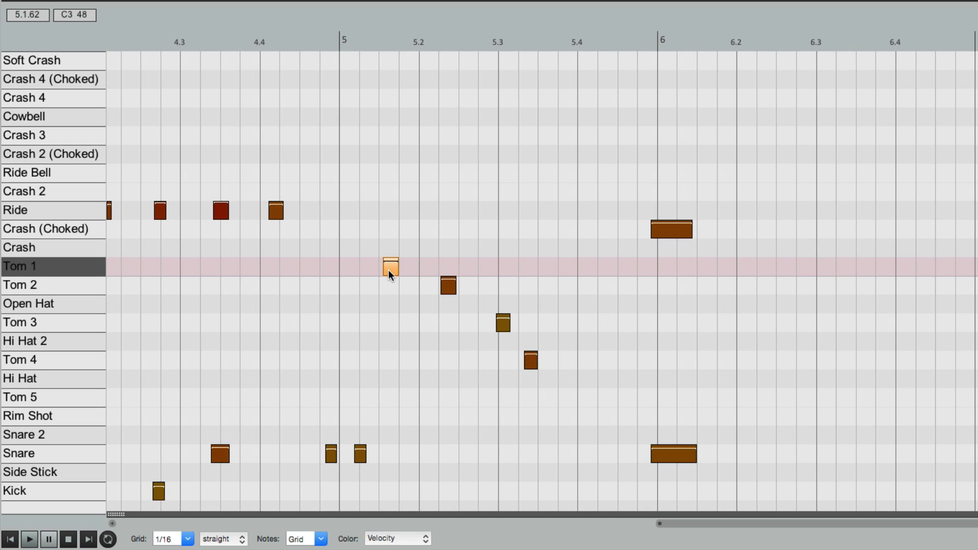
pyautogui.moveTo(390, 274); pyautogui.dragTo(391, 325)
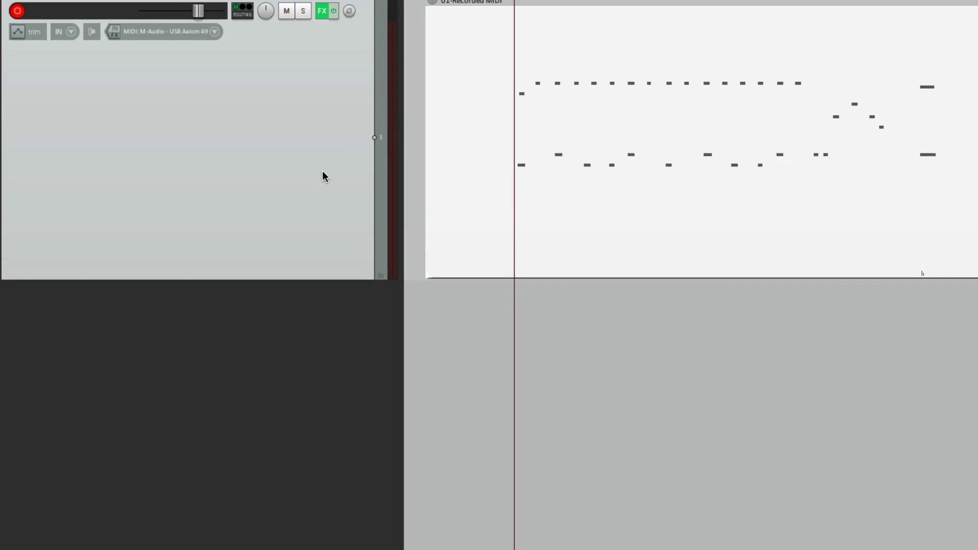
# Delete the old drum track and add a new track with the EZdrummer instrument
pyautogui.press('Delete')
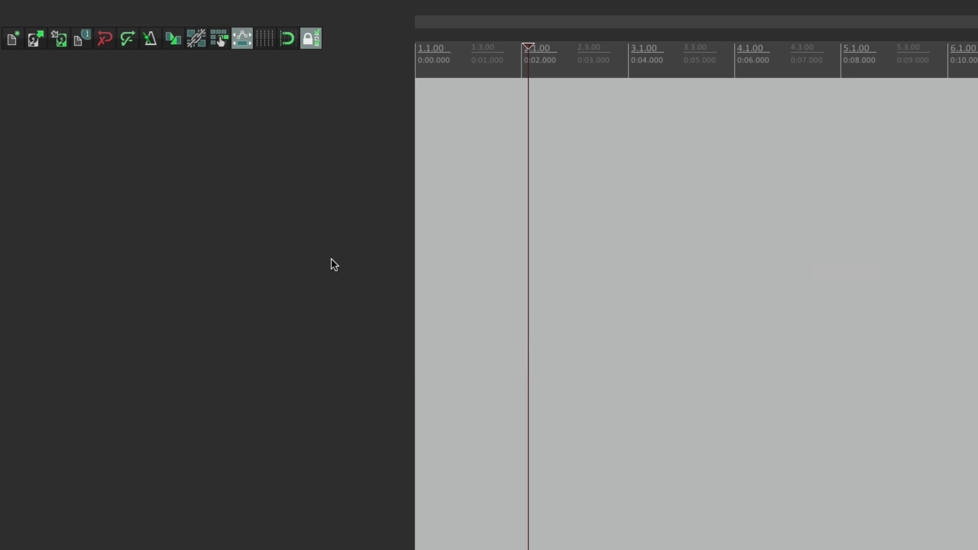
pyautogui.doubleClick(301, 234)
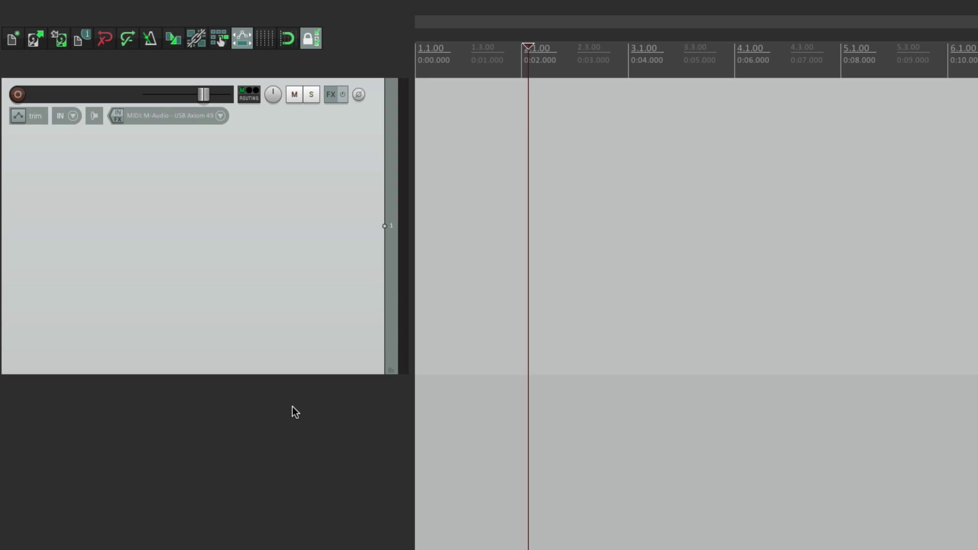
pyautogui.rightClick(329, 93)
pyautogui.moveTo(333, 113)
pyautogui.moveTo(463, 113)
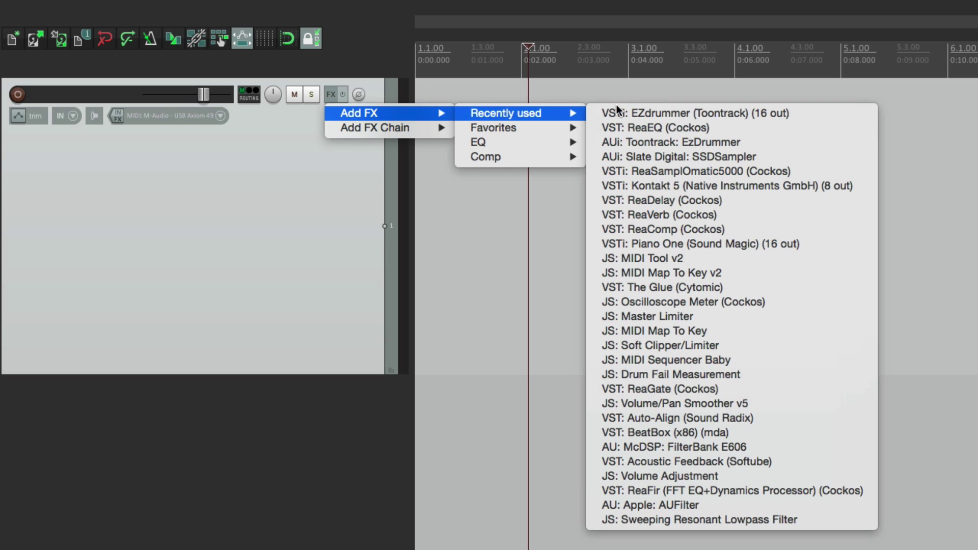
pyautogui.click(625, 111)
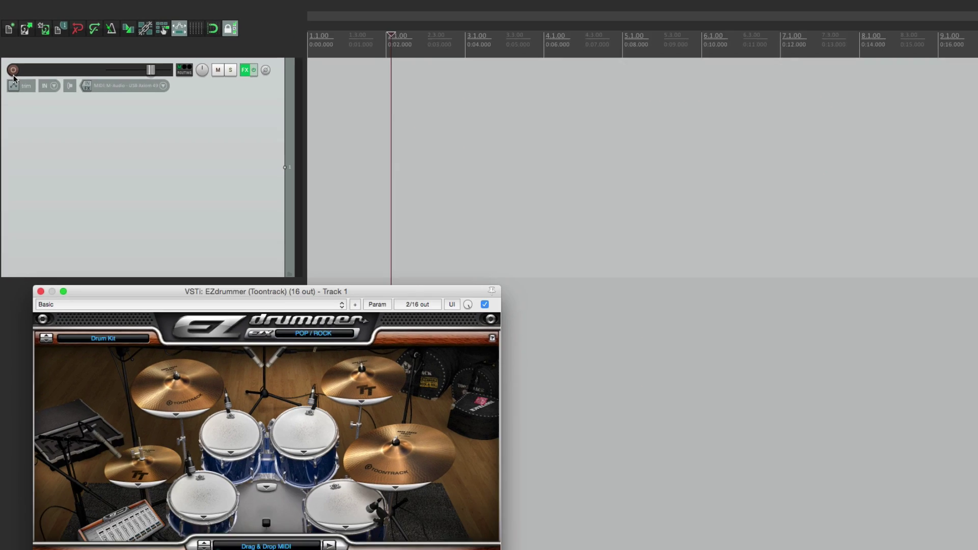
# Arm the new track and record a few bars of drum MIDI
pyautogui.click(13, 70)
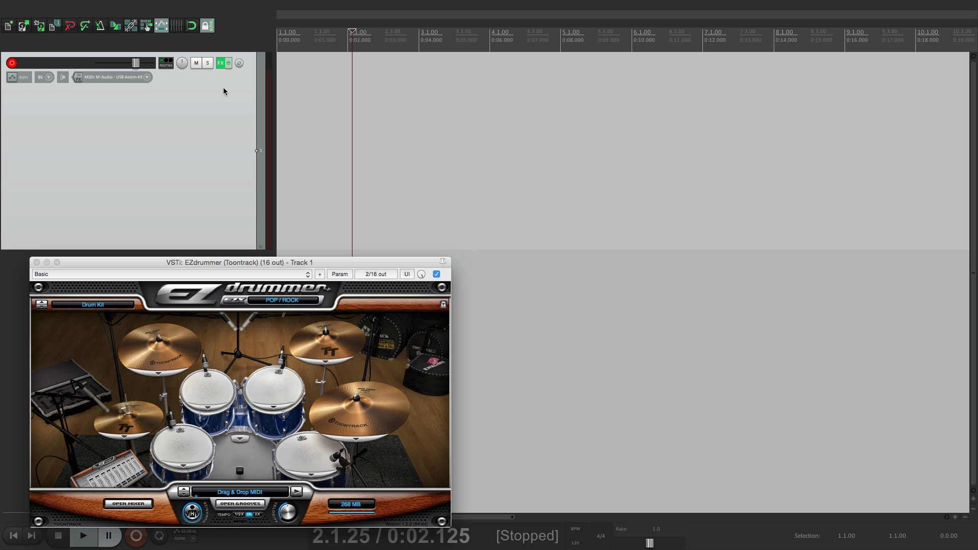
pyautogui.hotkey('ctrl', 'r')
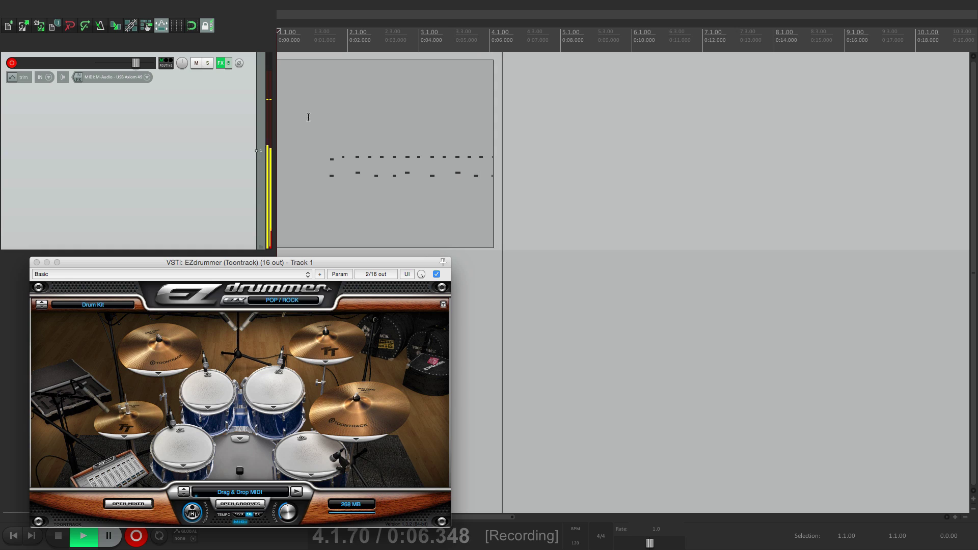
pyautogui.press('space')
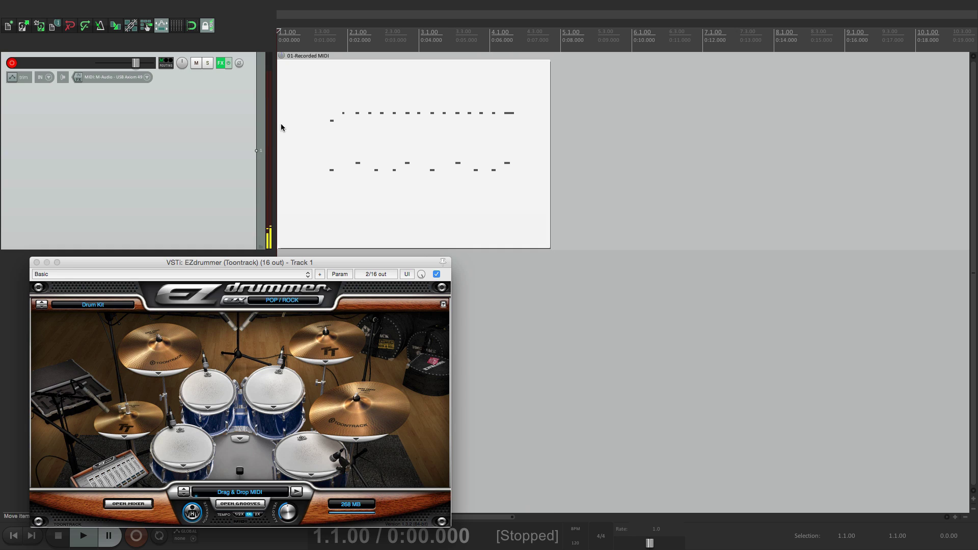
# Close the EZdrummer window and open the recorded MIDI item in the MIDI editor
pyautogui.click(37, 262)
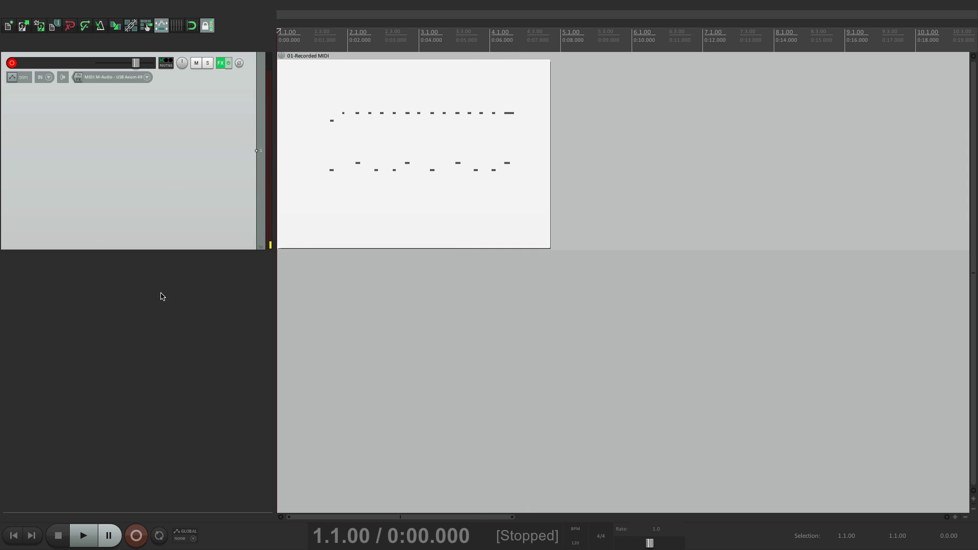
pyautogui.doubleClick(360, 155)
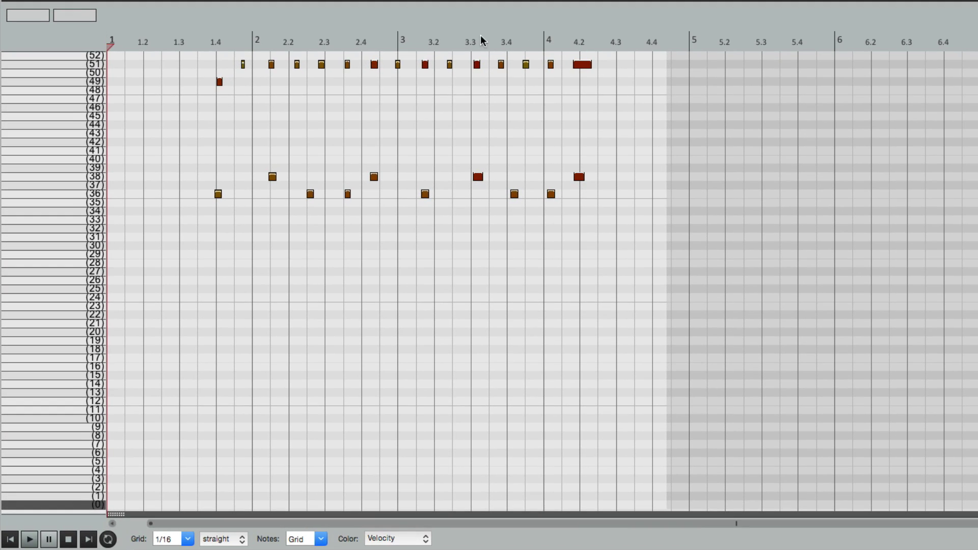
pyautogui.scroll(3, 155, 269)
pyautogui.scroll(1, 154, 270)
pyautogui.scroll(2, 175, 249)
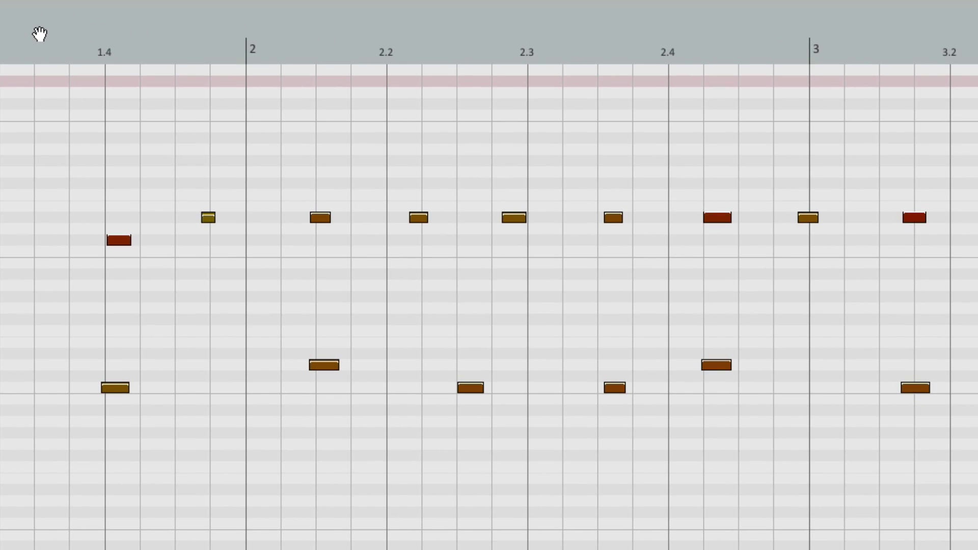
# Load the EZ Drummer note names from file onto the piano-roll rows
pyautogui.rightClick(40, 33)
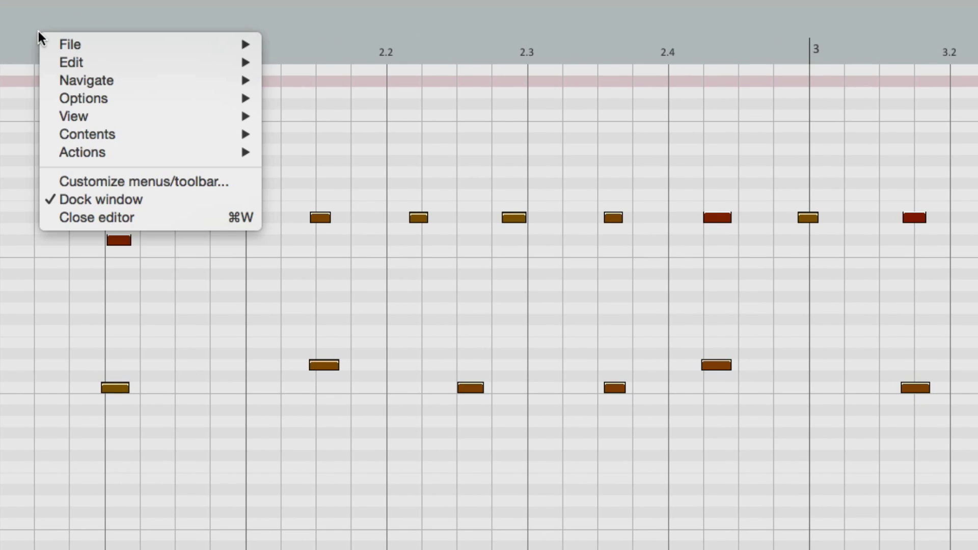
pyautogui.moveTo(47, 47)
pyautogui.moveTo(282, 96)
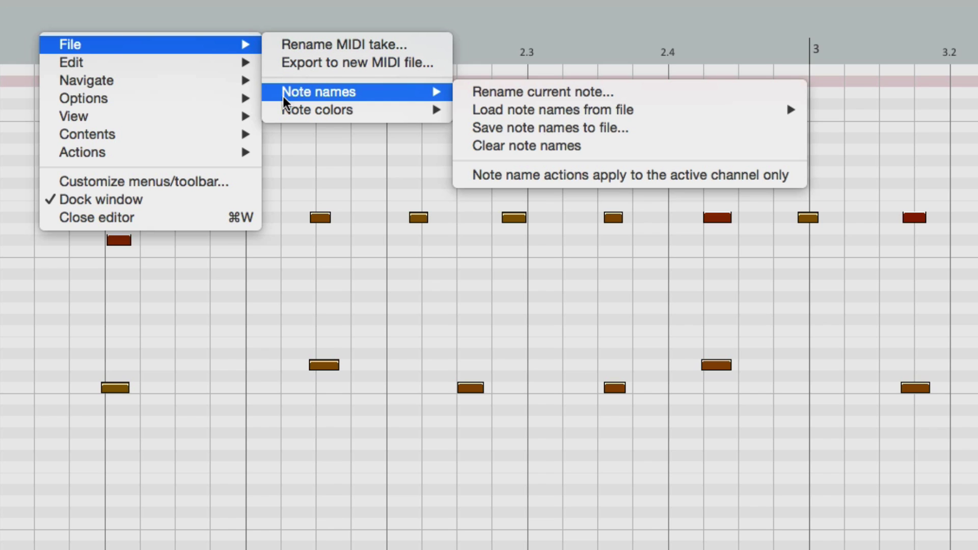
pyautogui.moveTo(460, 108)
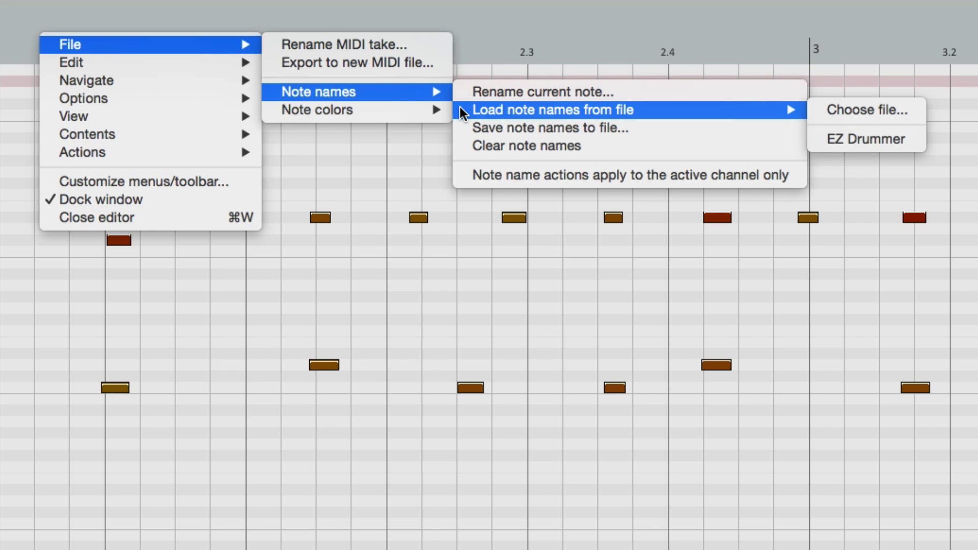
pyautogui.click(878, 142)
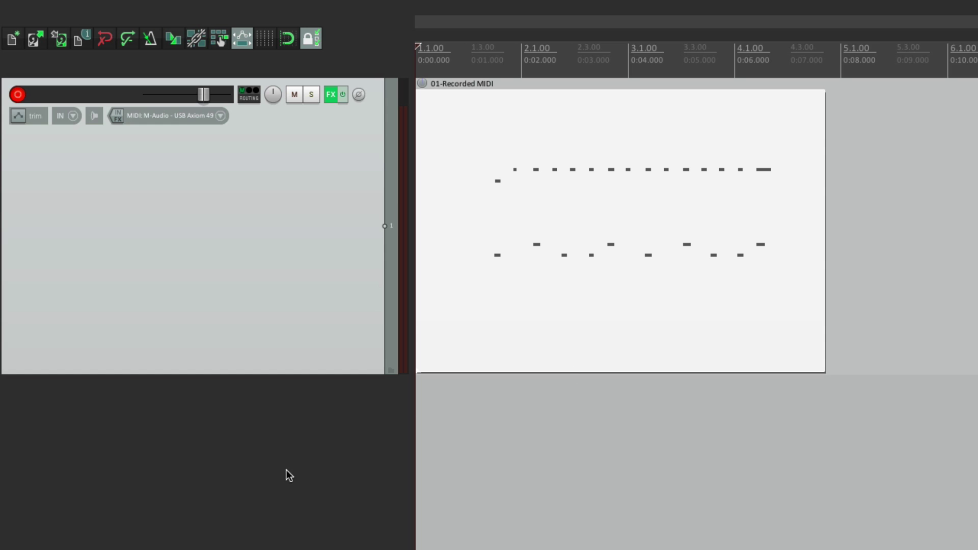
# Rename the track to 'EZ Drummer'
pyautogui.click(368, 444)
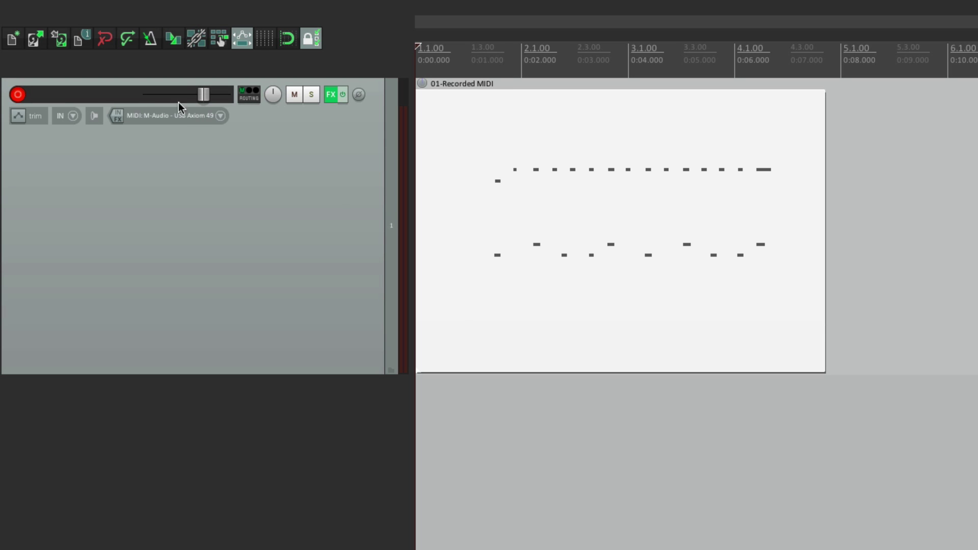
pyautogui.doubleClick(82, 95)
pyautogui.write('EZ Drummer')
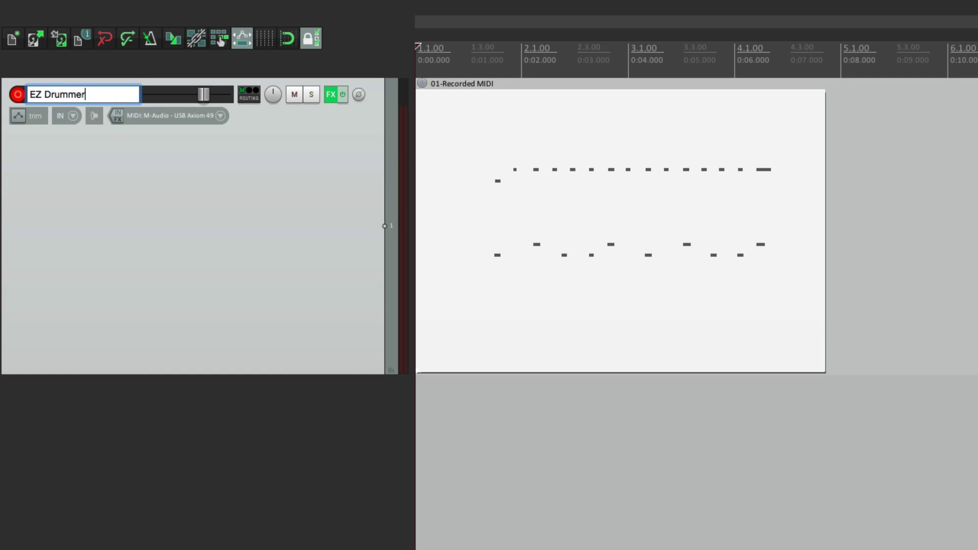
pyautogui.press('Return')
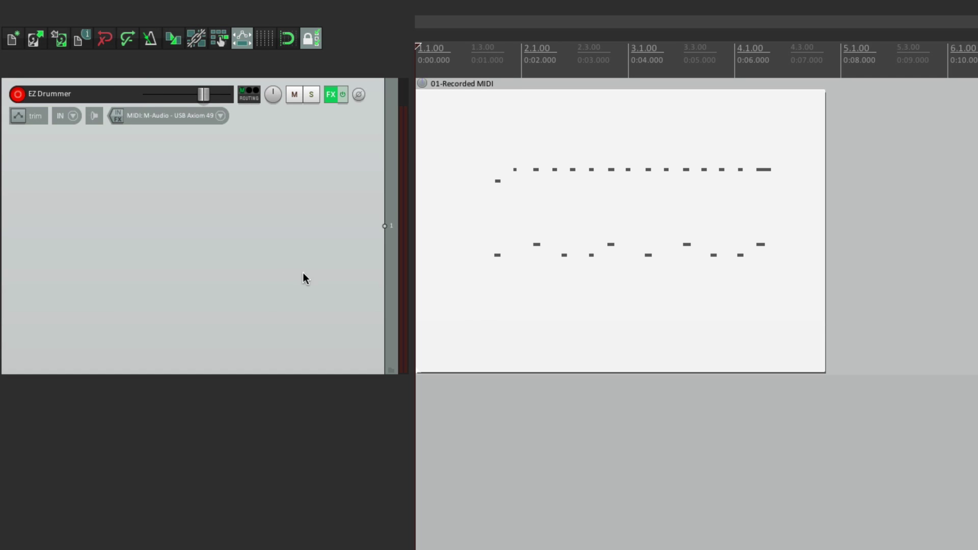
# Save the track as a track template named 'EZ Drummer'
pyautogui.rightClick(327, 206)
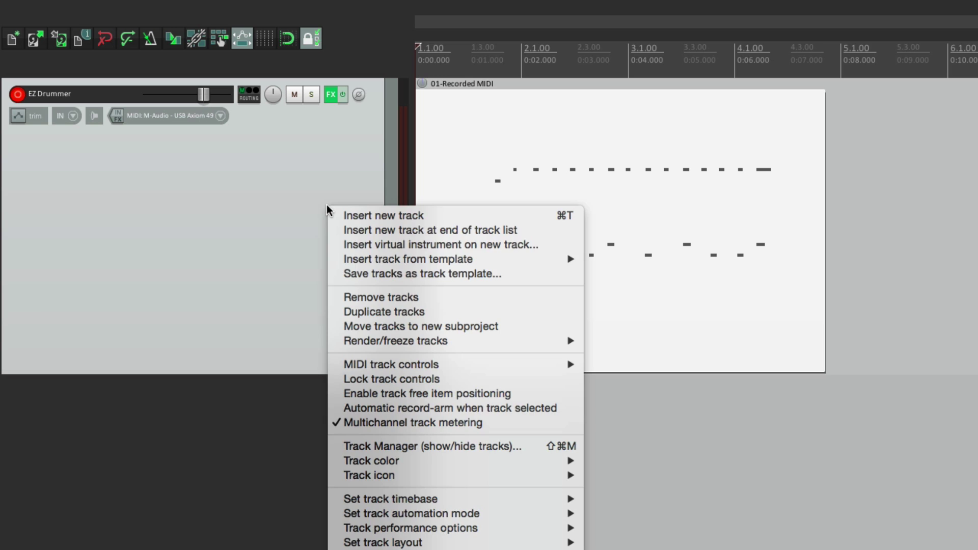
pyautogui.click(329, 268)
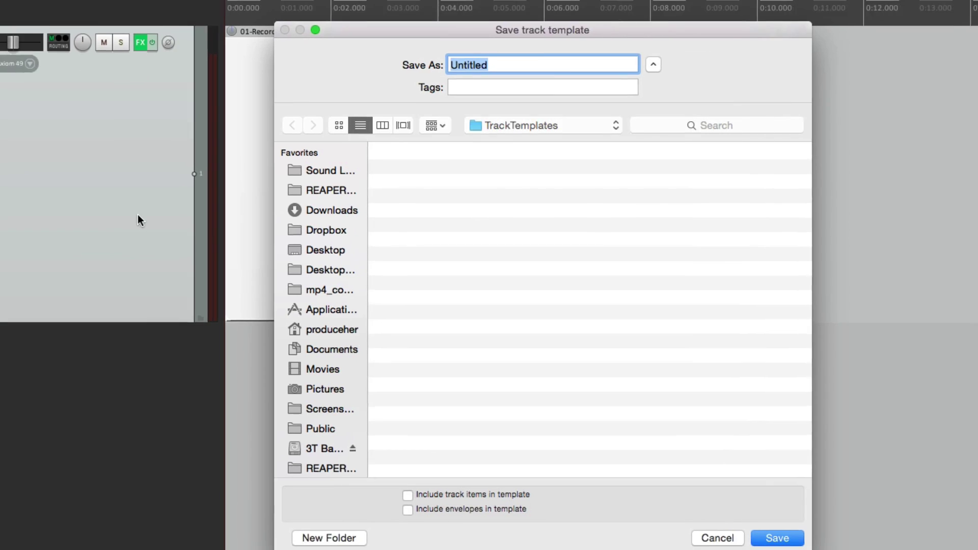
pyautogui.write('EZ Drummer')
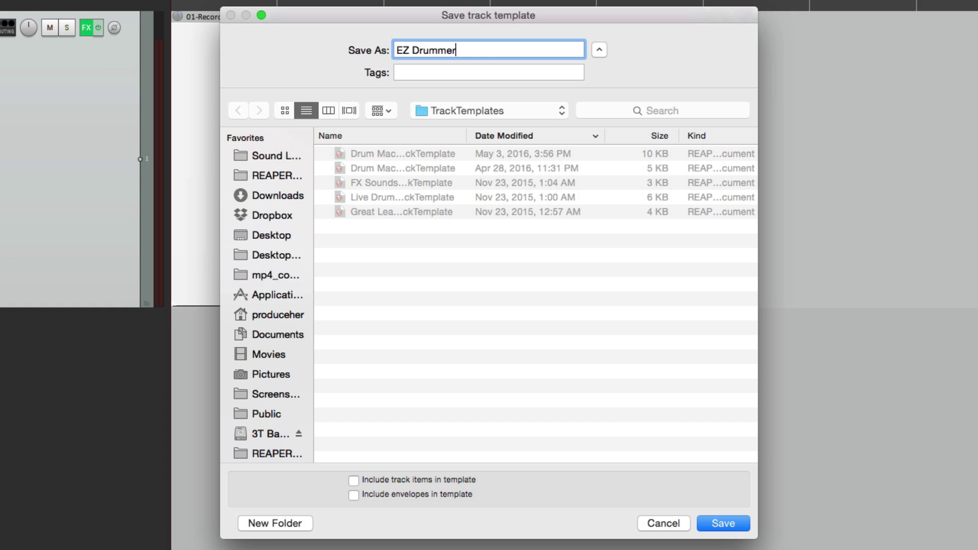
pyautogui.press('Return')
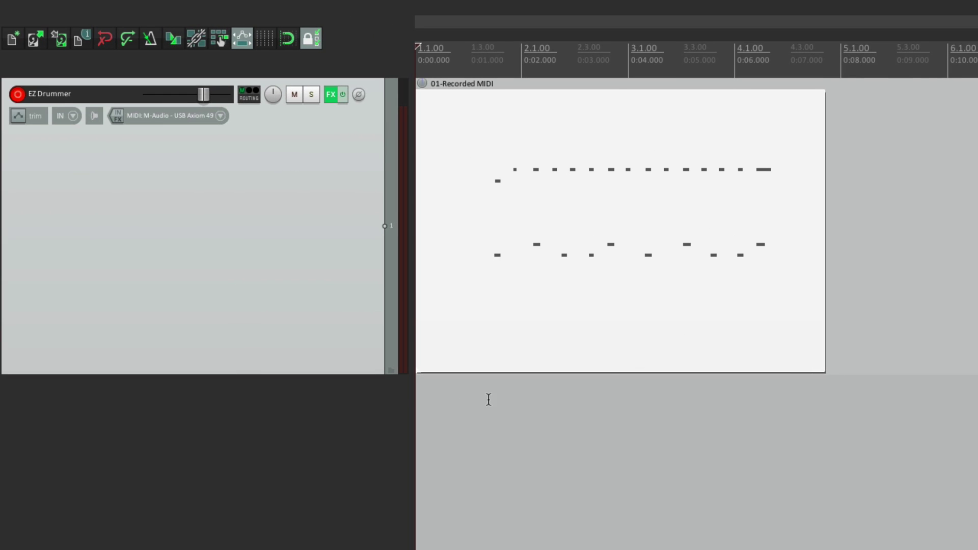
# Delete the EZ Drummer track, confirming the deletion
pyautogui.click(95, 352)
pyautogui.click(307, 239)
pyautogui.press('Delete')
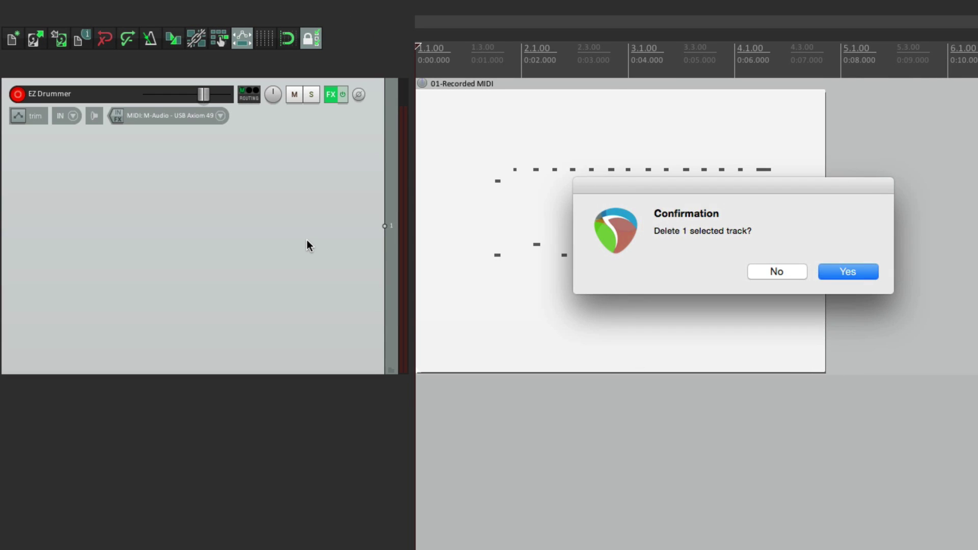
pyautogui.press('Return')
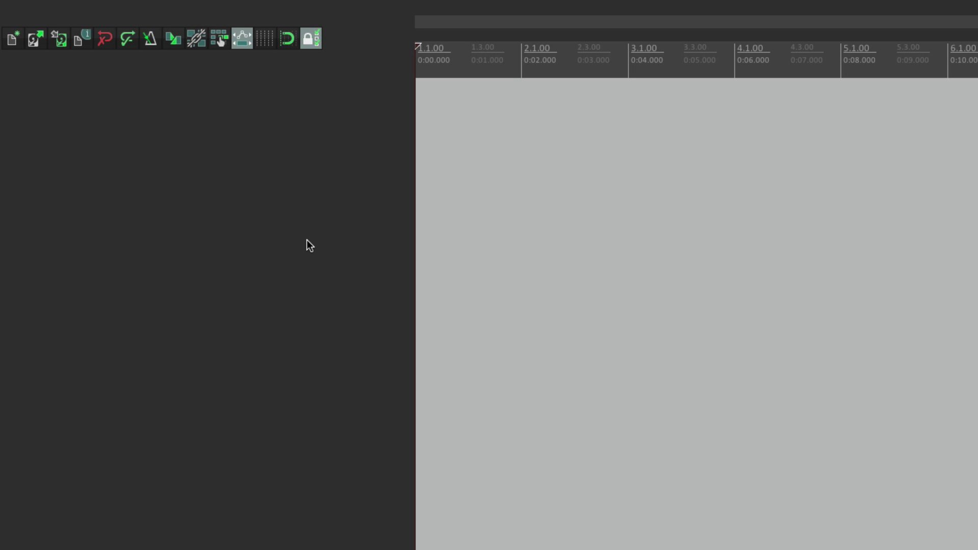
# Insert a new track from the EZ Drummer track template
pyautogui.rightClick(313, 233)
pyautogui.moveTo(325, 289)
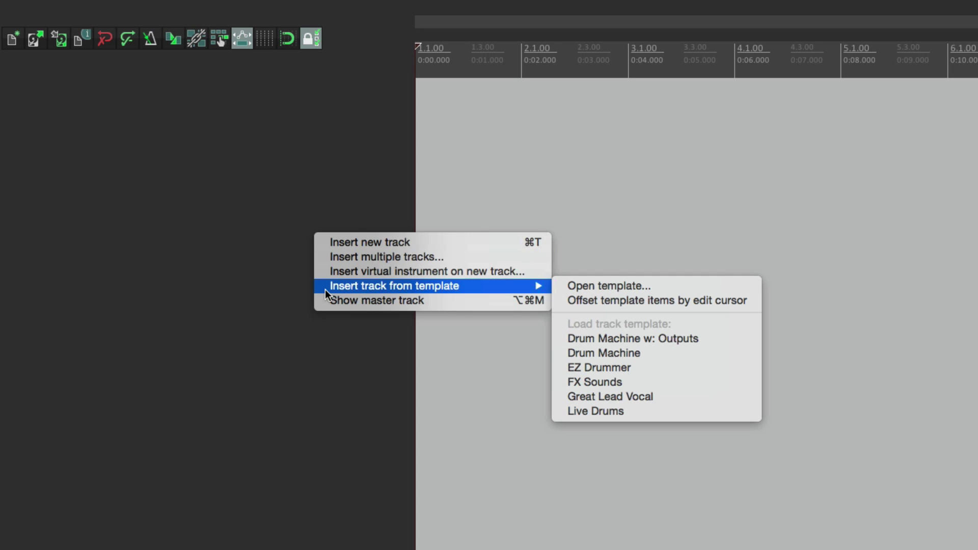
pyautogui.click(564, 372)
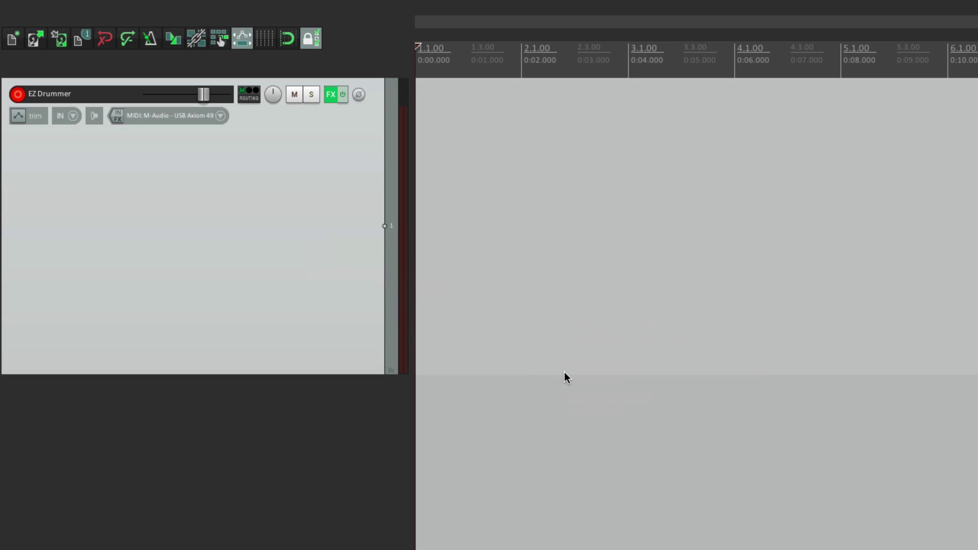
# Record about five bars of drums from near the project start
pyautogui.click(448, 208)
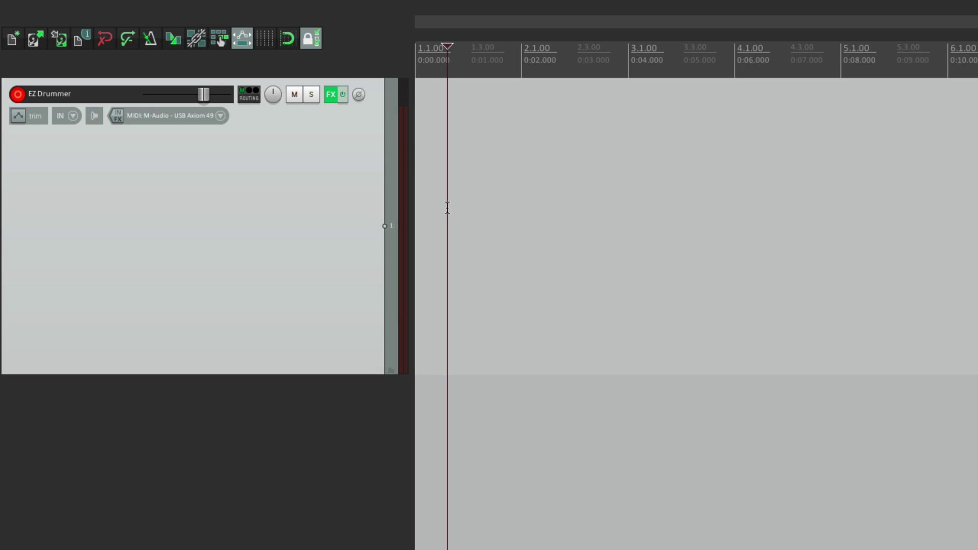
pyautogui.hotkey('ctrl', 'r')
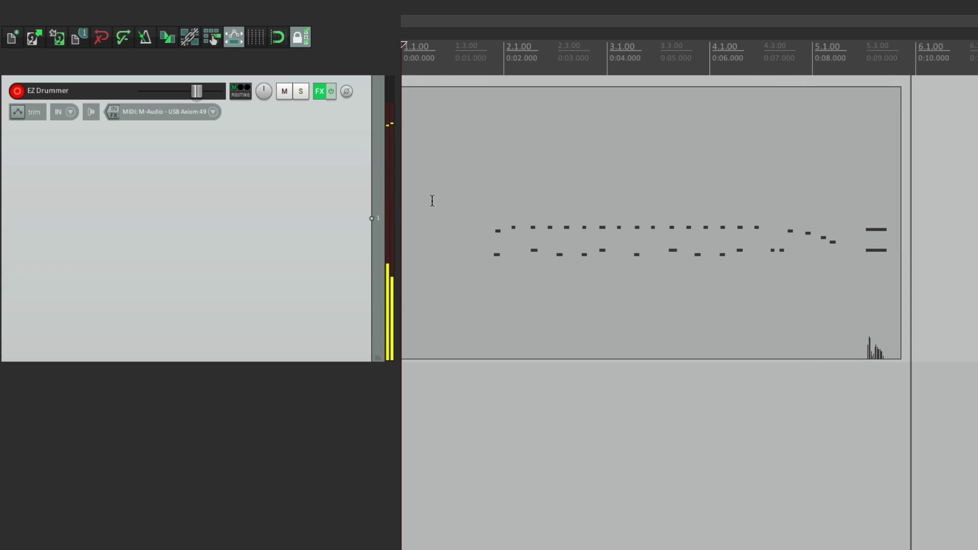
pyautogui.press('space')
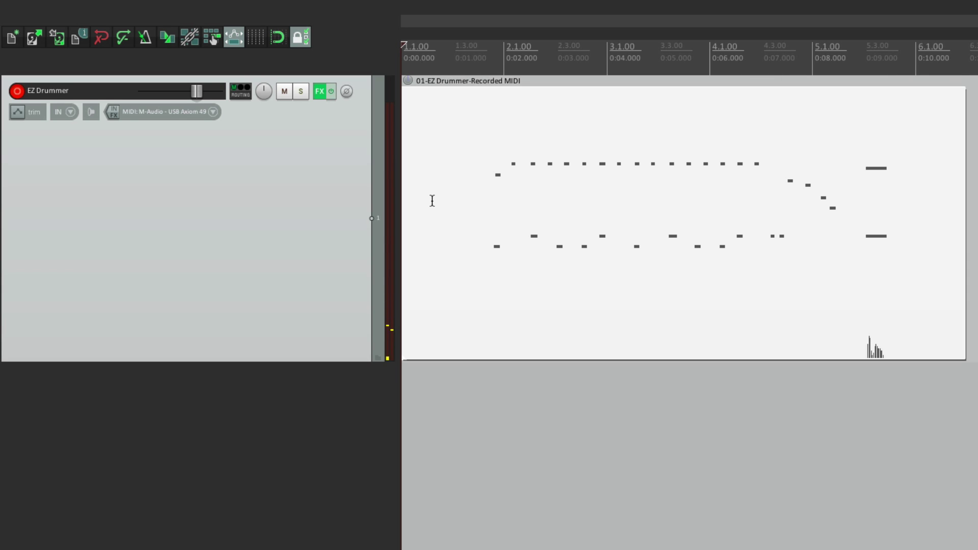
# Open 01-EZ Drummer-Recorded MIDI in the MIDI editor and scroll to its named drum rows
pyautogui.doubleClick(513, 187)
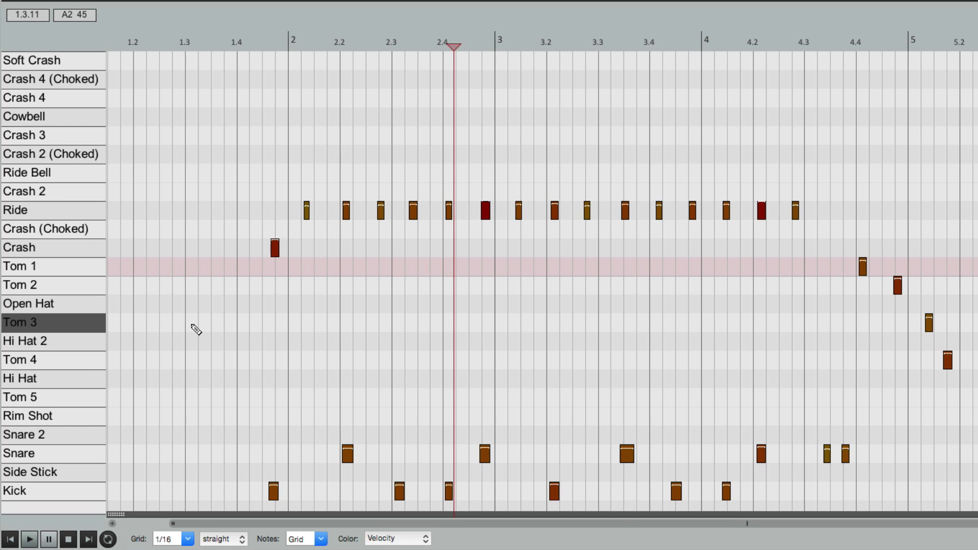
pyautogui.scroll(3, 196, 330)
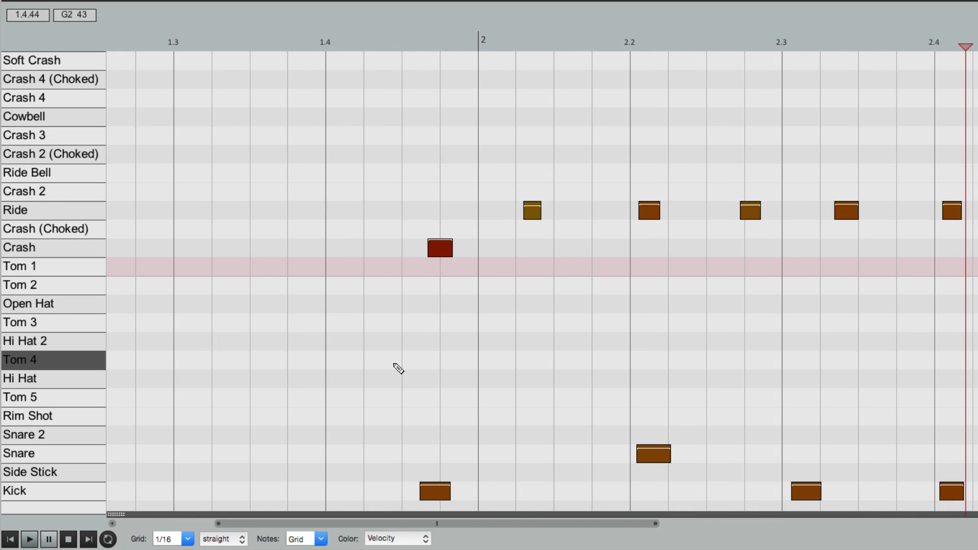
pyautogui.scroll(-3, 398, 367)
pyautogui.hscroll(5, 626, 375)
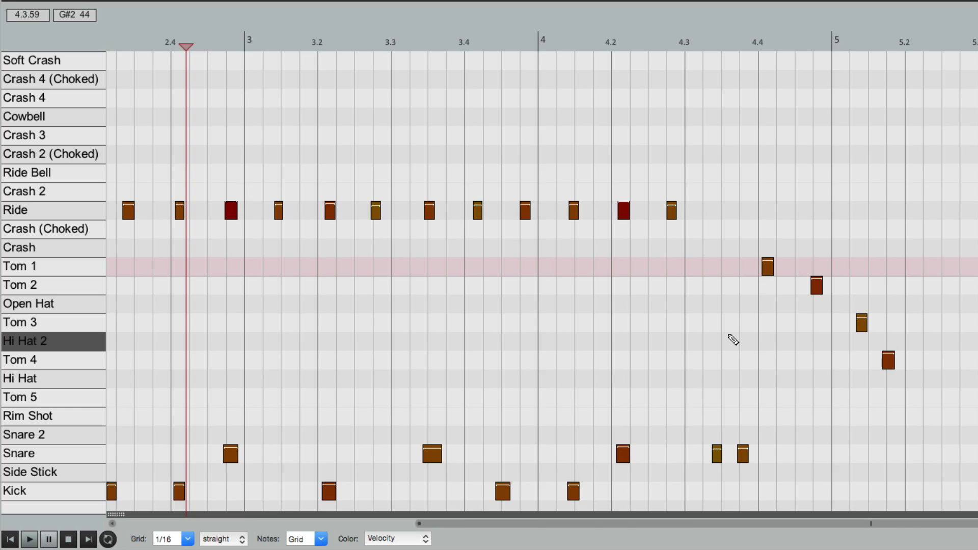
pyautogui.scroll(2, 732, 340)
pyautogui.hscroll(-10, 733, 338)
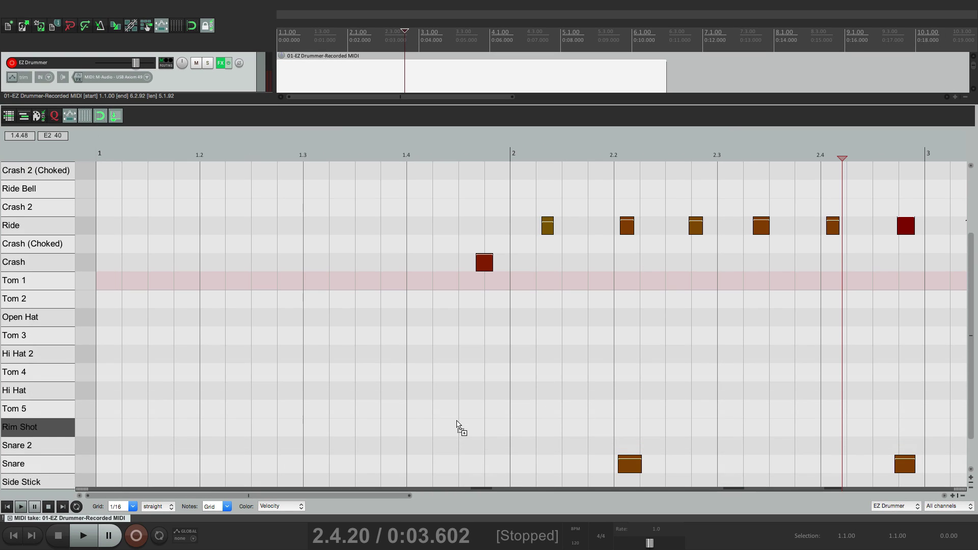
pyautogui.scroll(-2, 457, 423)
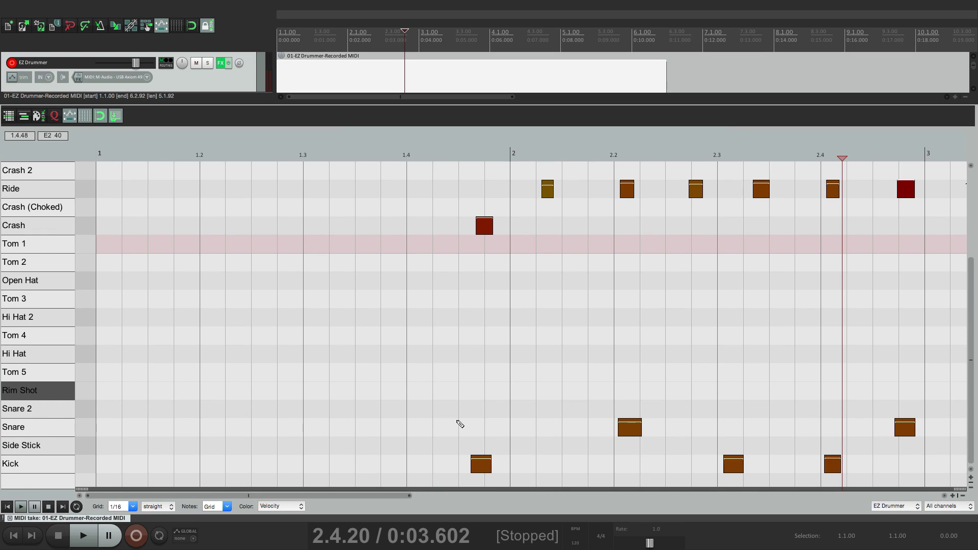
# Move all Snare row notes down to Side Stick and play back from before bar 2
pyautogui.click(57, 434)
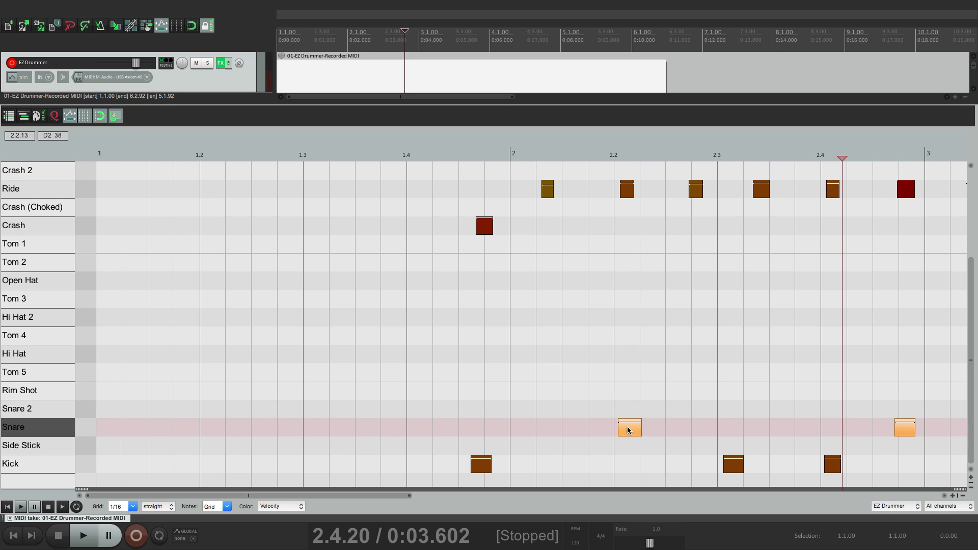
pyautogui.moveTo(627, 427); pyautogui.dragTo(627, 443)
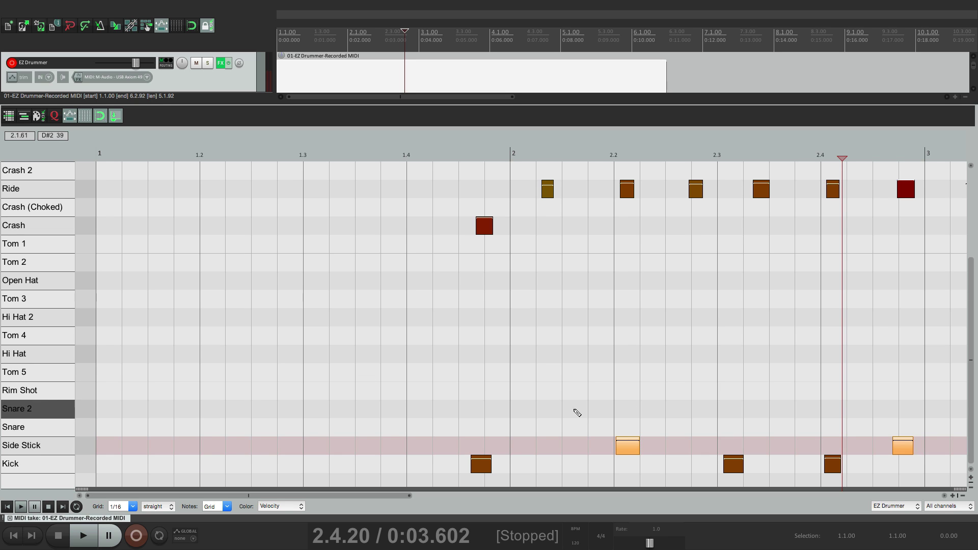
pyautogui.scroll(-3, 461, 151)
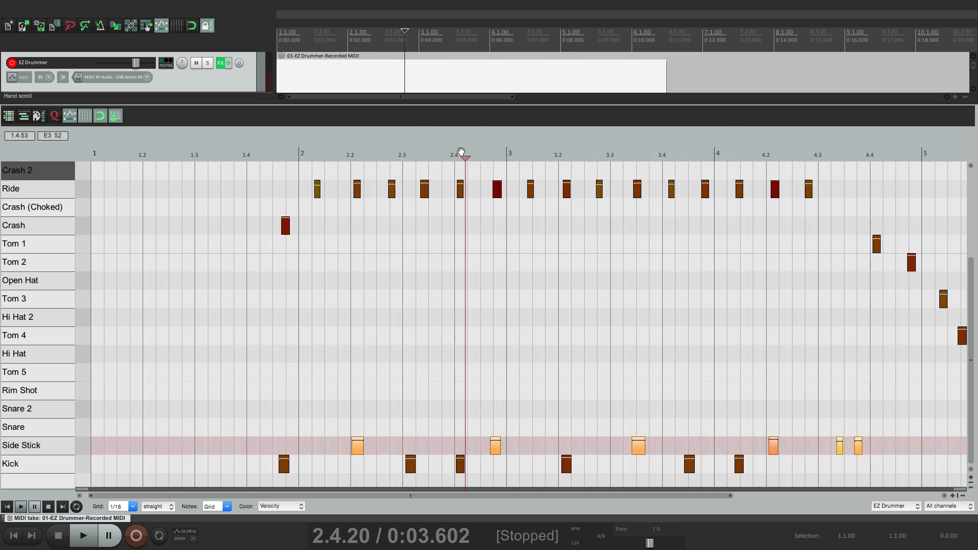
pyautogui.click(273, 148)
pyautogui.press('space')
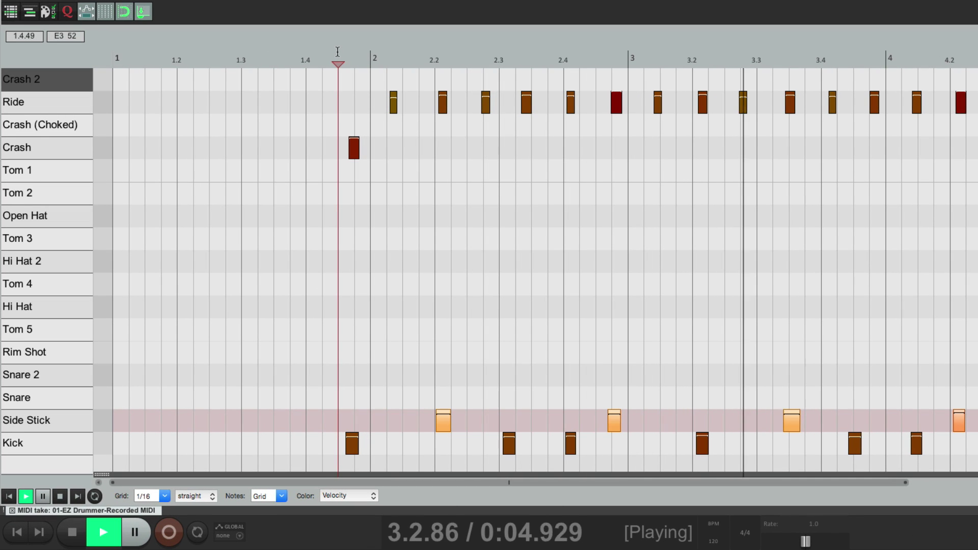
pyautogui.press('space')
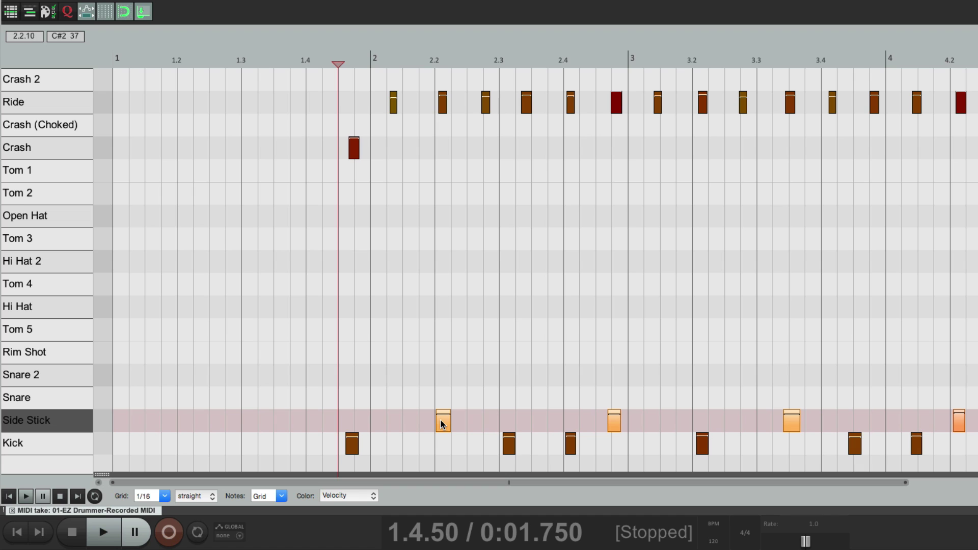
# Move those notes up onto the Rim Shot row and play the part back
pyautogui.moveTo(442, 424); pyautogui.dragTo(437, 358)
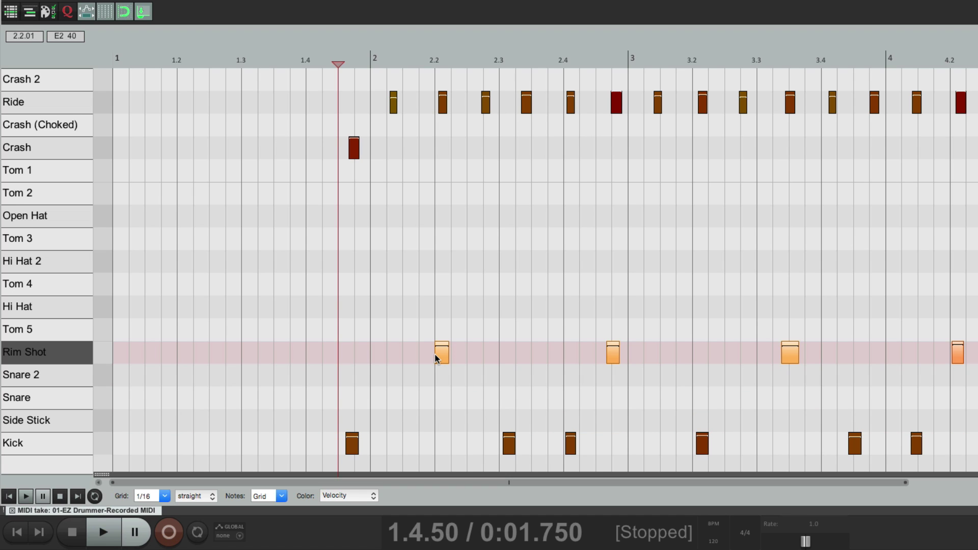
pyautogui.click(325, 39)
pyautogui.press('space')
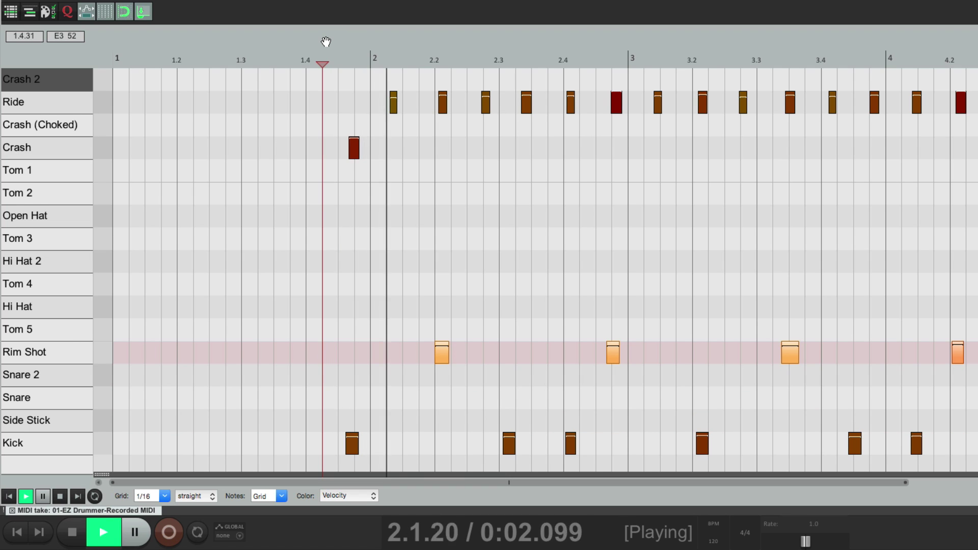
pyautogui.press('space')
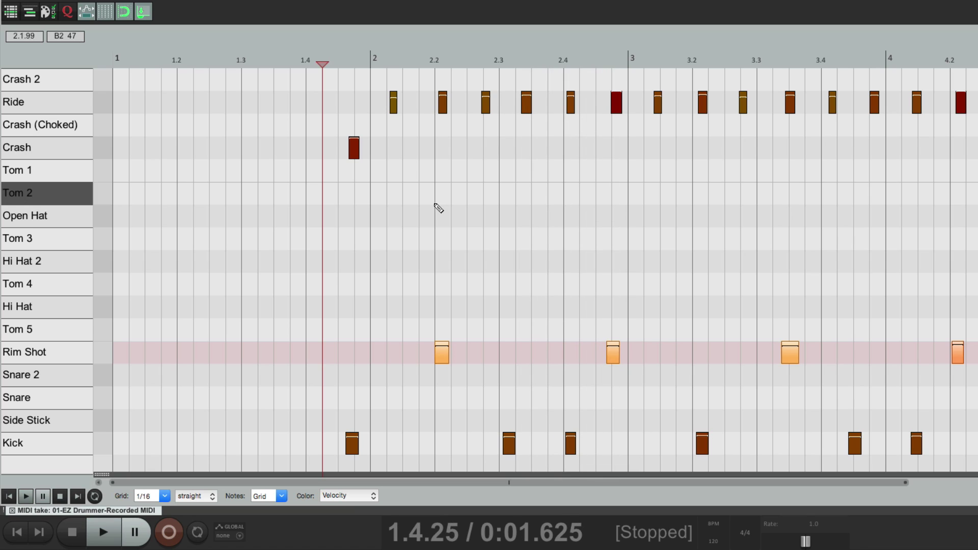